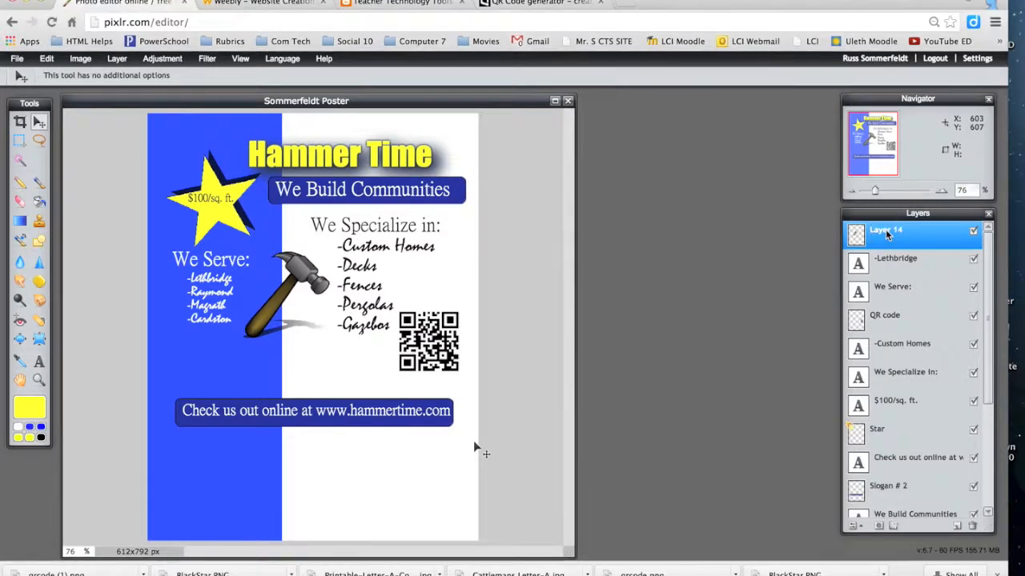
# Step: Rename the top layer, Layer 14, to 'Hammer'
pyautogui.doubleClick(885, 232)
pyautogui.write('Hammer')
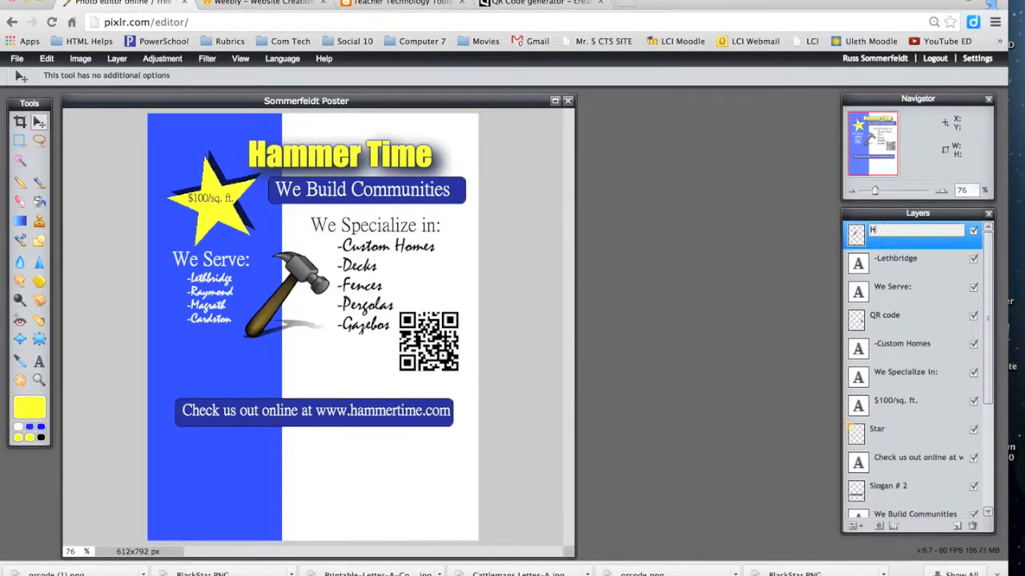
pyautogui.click(740, 278)
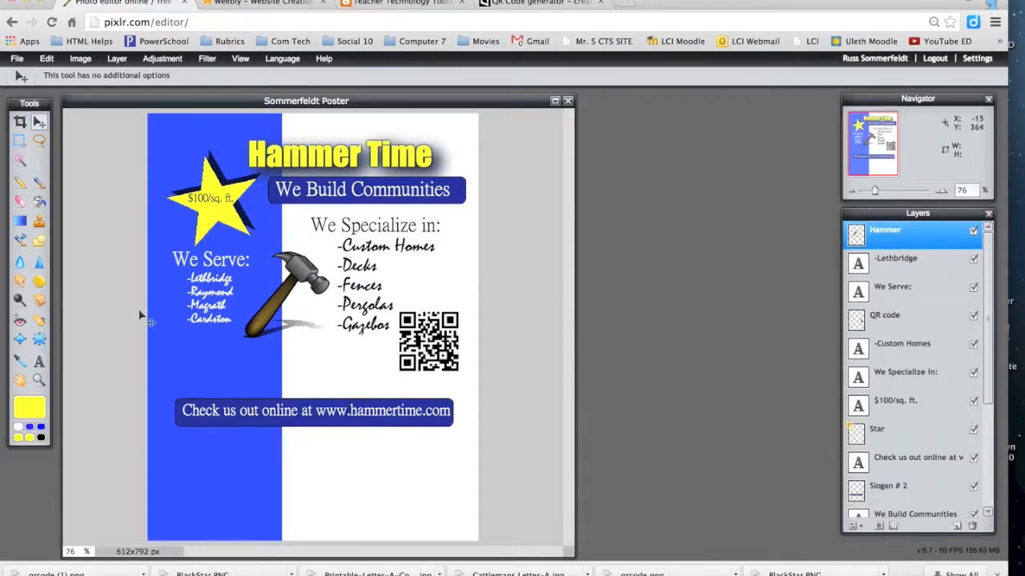
# Step: Draw a rounded rectangle on the blue strip with the Shape tool, then undo it
pyautogui.click(39, 241)
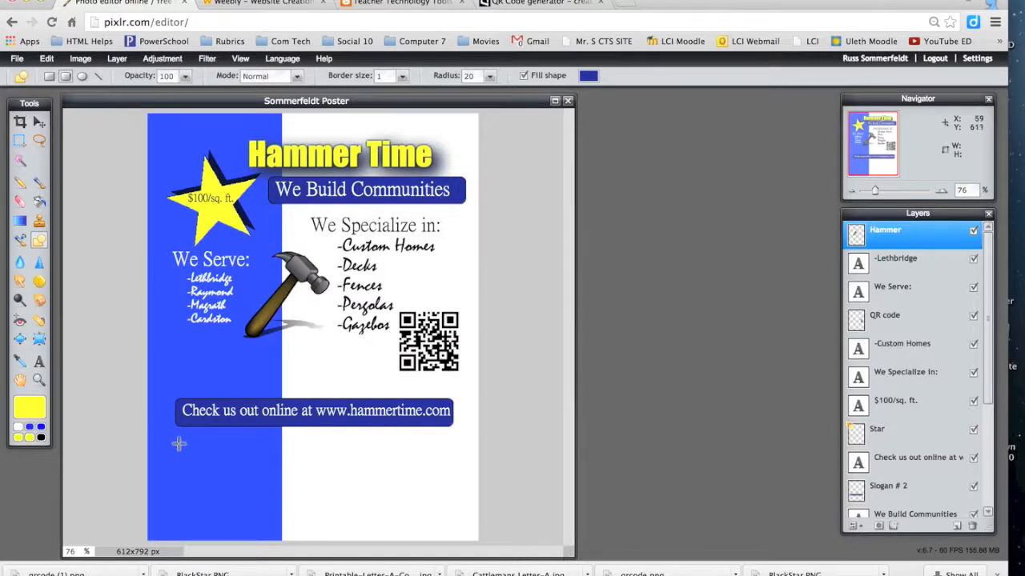
pyautogui.moveTo(178, 443); pyautogui.dragTo(238, 489)
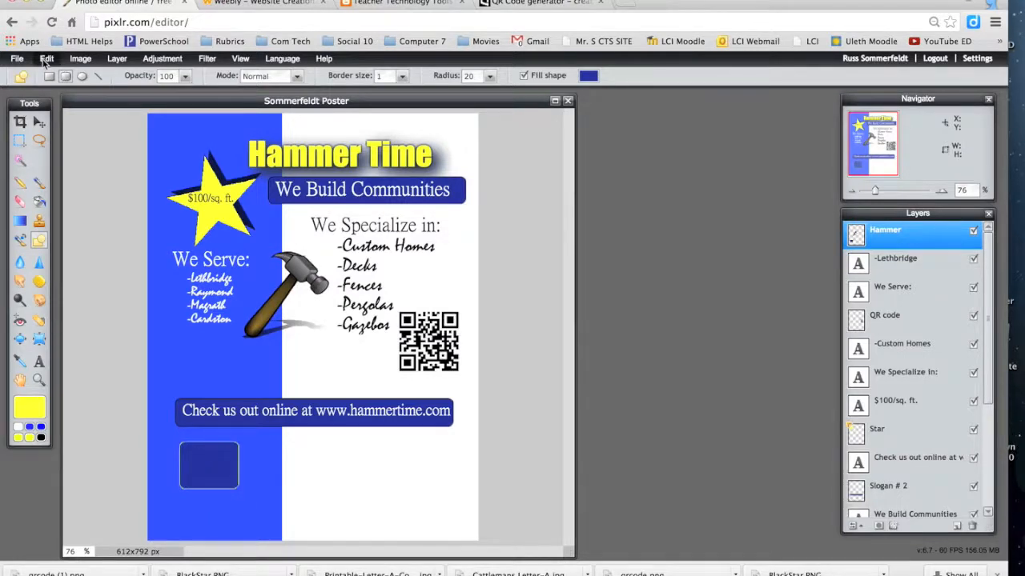
pyautogui.click(46, 60)
pyautogui.click(50, 71)
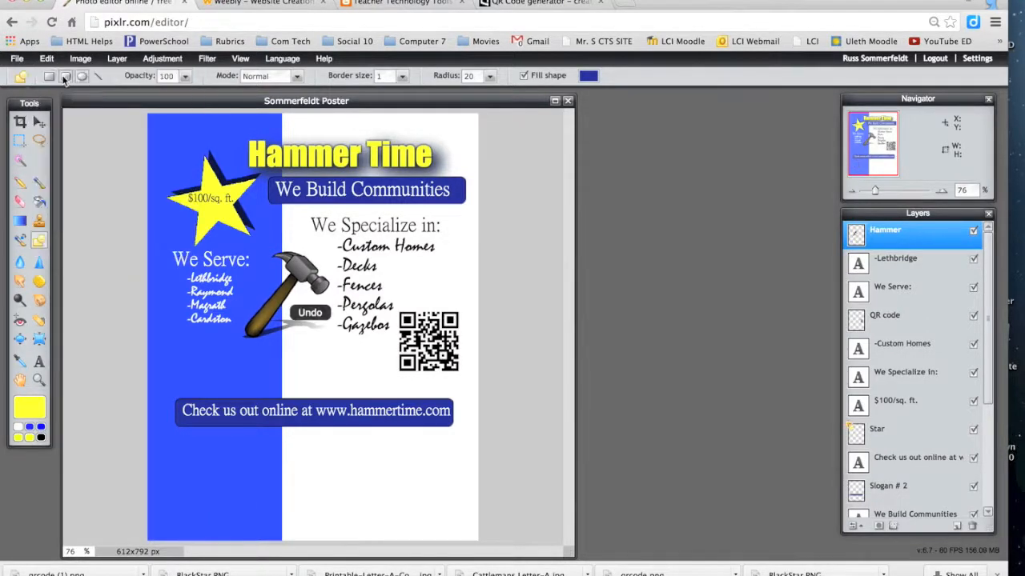
# Step: Draw a square-cornered square on the lower strip, filled with the title's yellow ffff3d
pyautogui.click(48, 76)
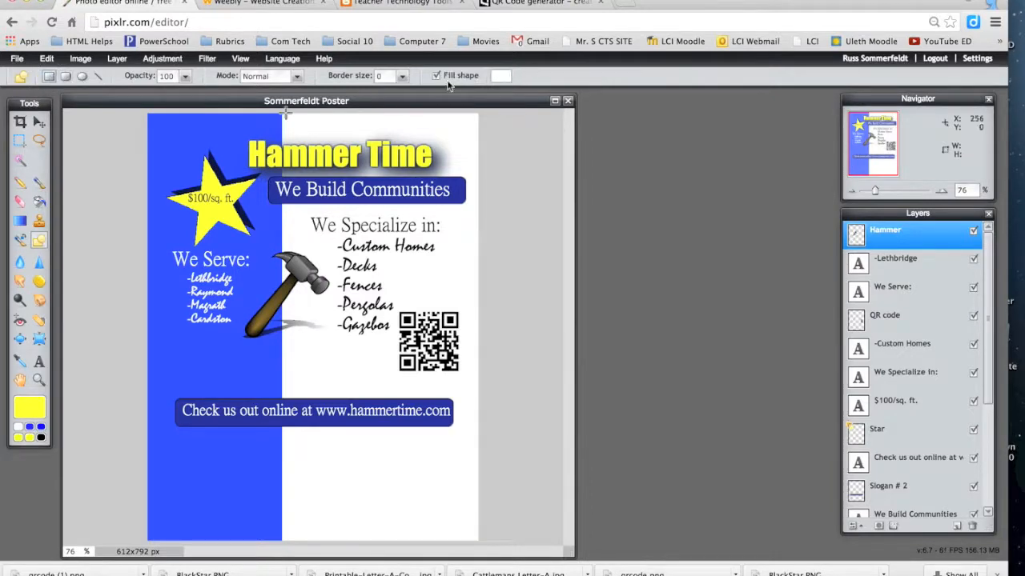
pyautogui.click(498, 76)
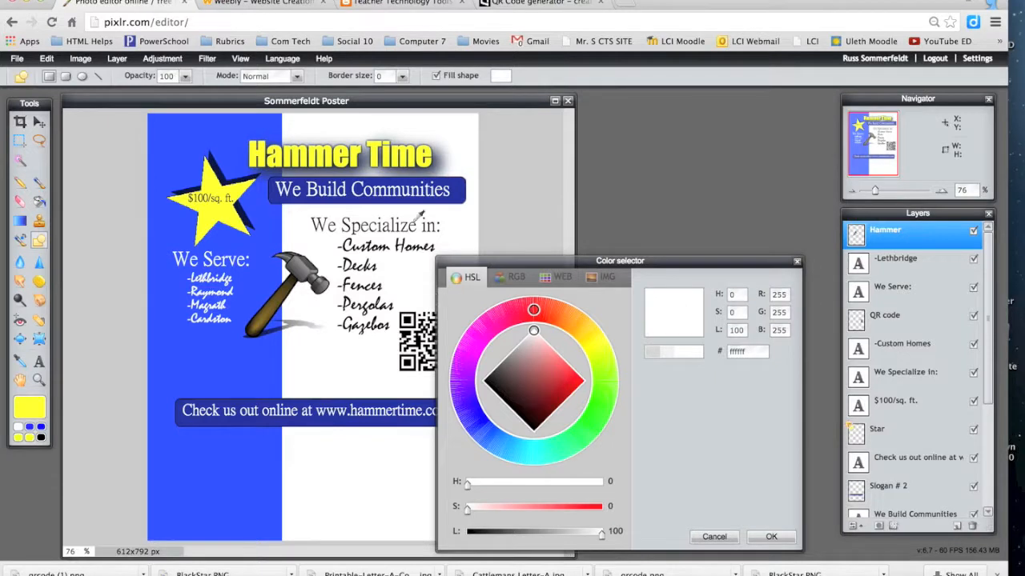
pyautogui.click(256, 144)
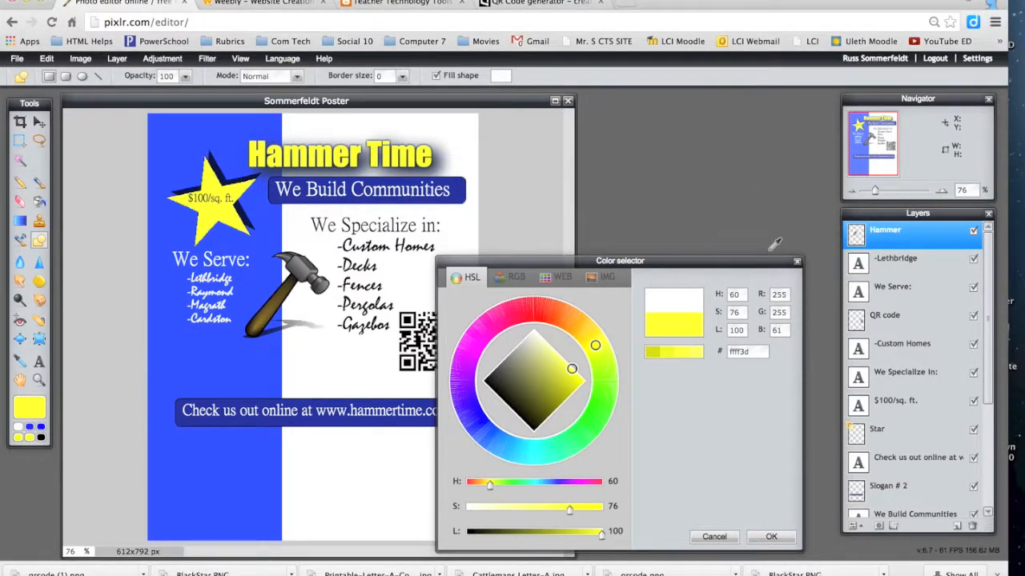
pyautogui.click(772, 536)
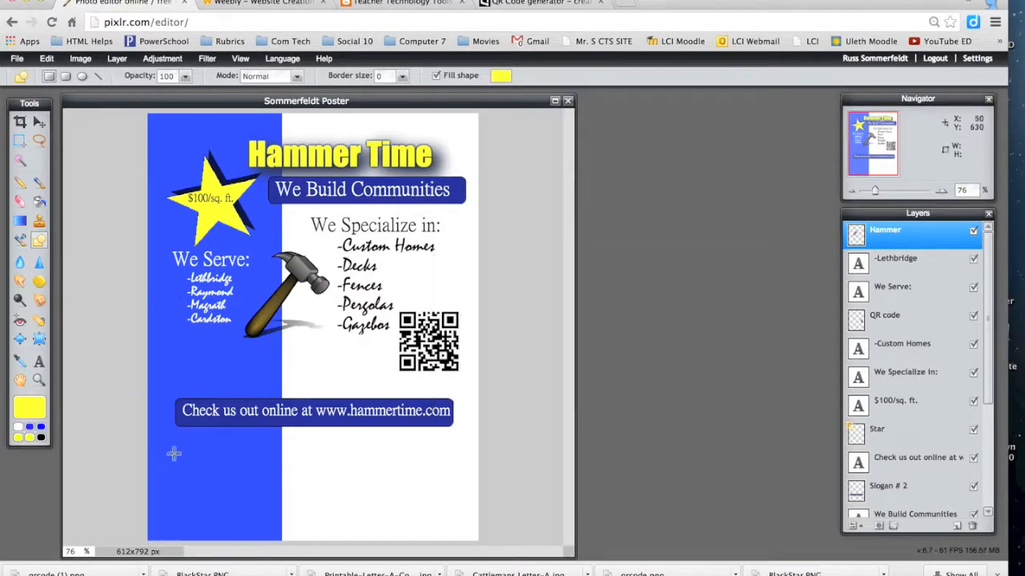
pyautogui.moveTo(179, 444); pyautogui.dragTo(214, 478)
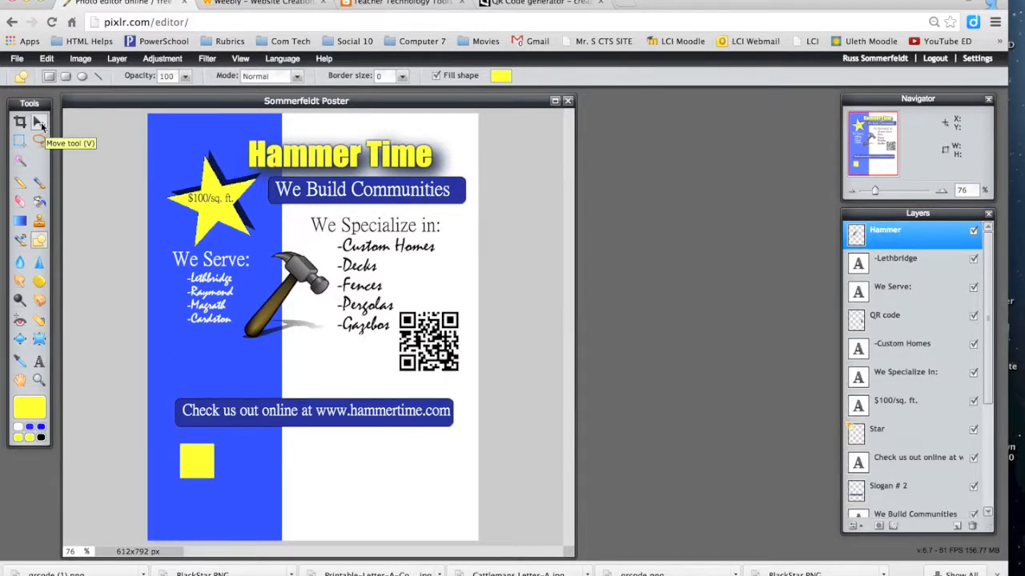
# Step: With the Move tool active, select the whole canvas, then undo the selection
pyautogui.click(39, 122)
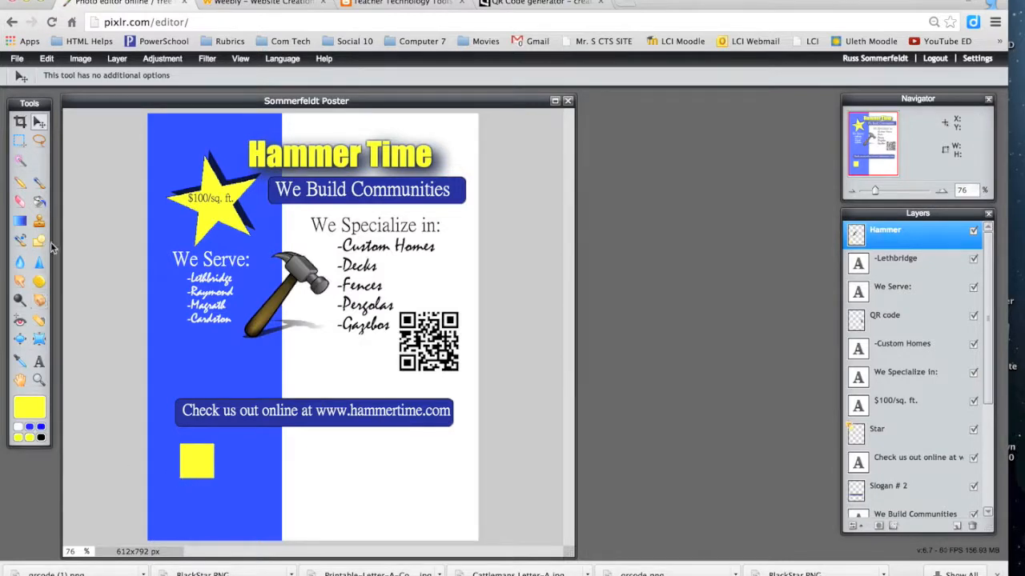
pyautogui.click(48, 60)
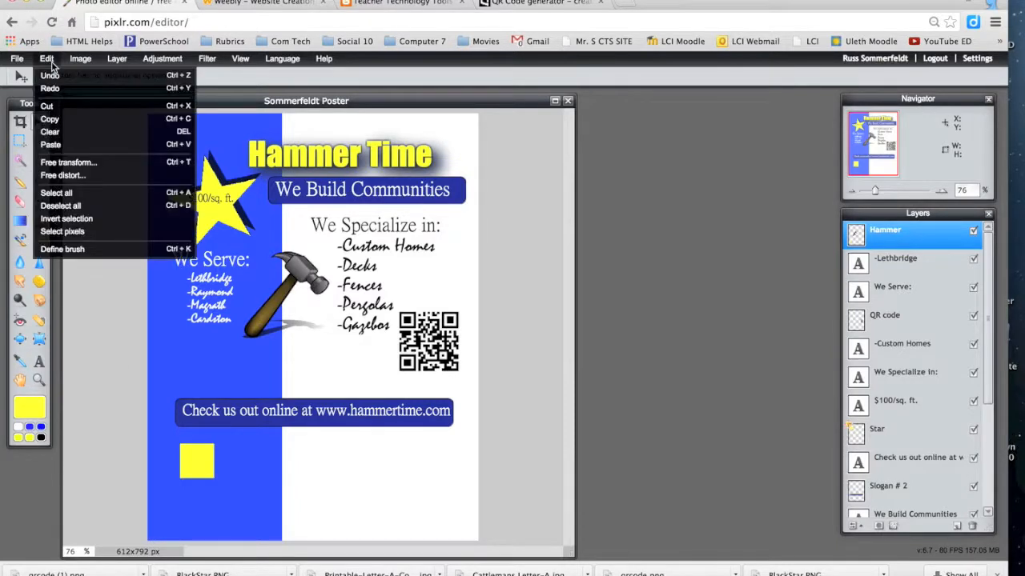
pyautogui.click(56, 193)
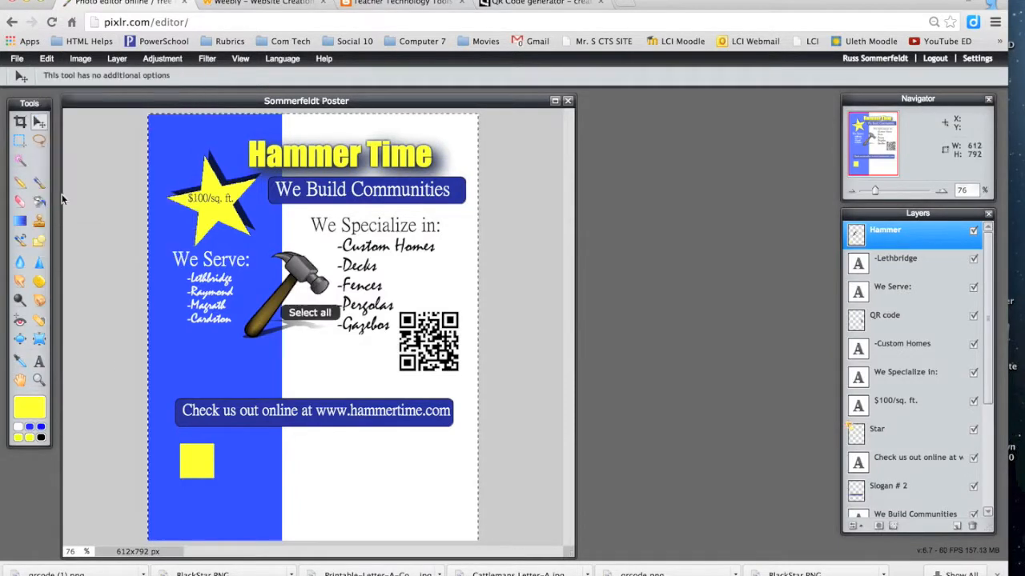
pyautogui.click(47, 59)
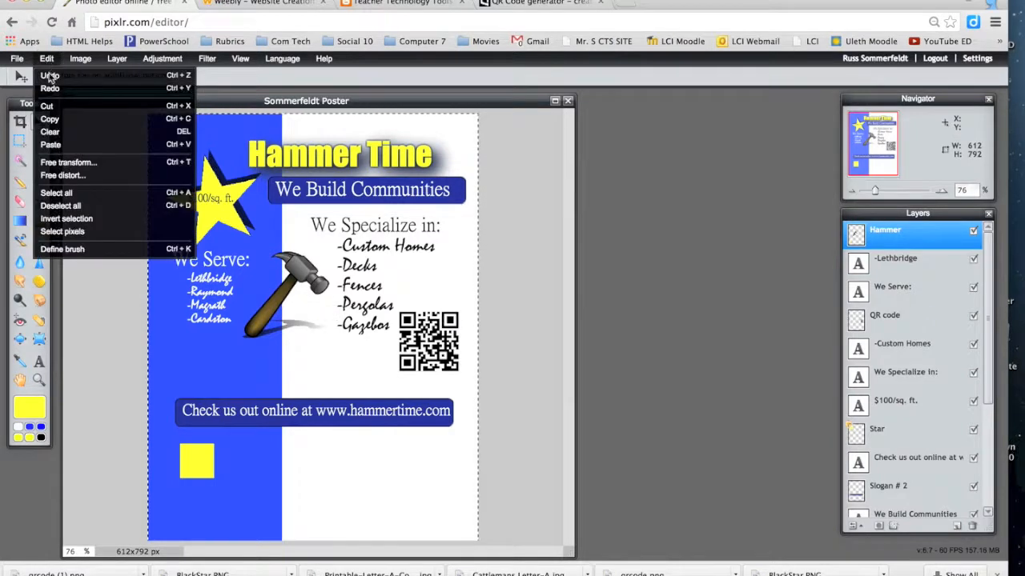
pyautogui.click(50, 74)
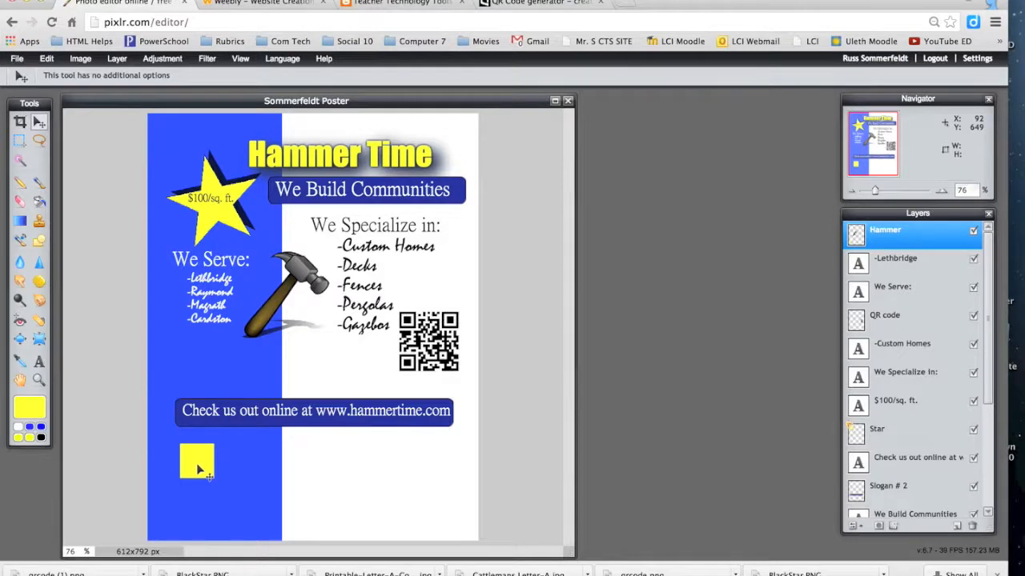
# Step: Try Free distort, discard it without applying, and undo the yellow square
pyautogui.click(48, 59)
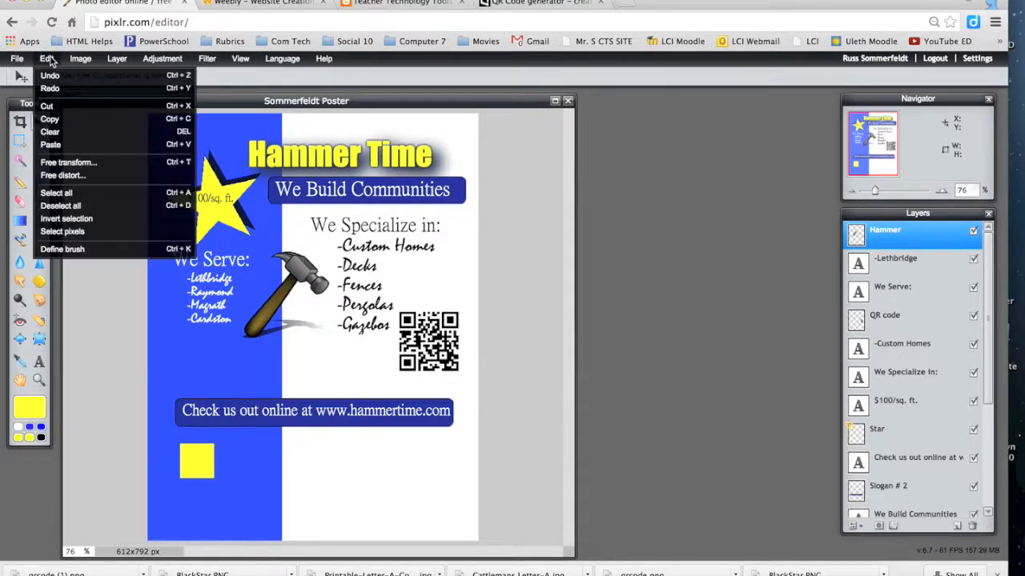
pyautogui.click(62, 174)
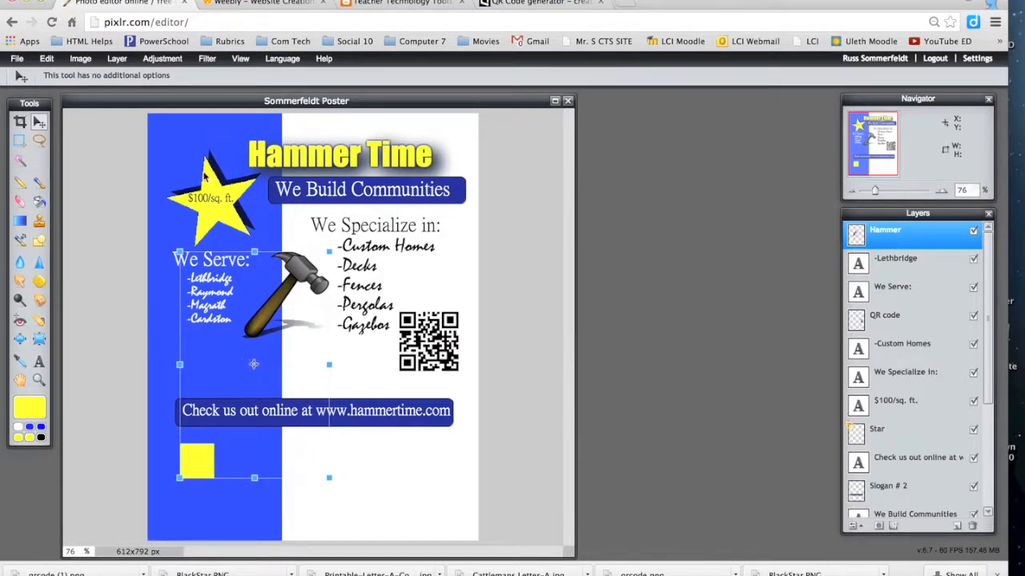
pyautogui.click(48, 59)
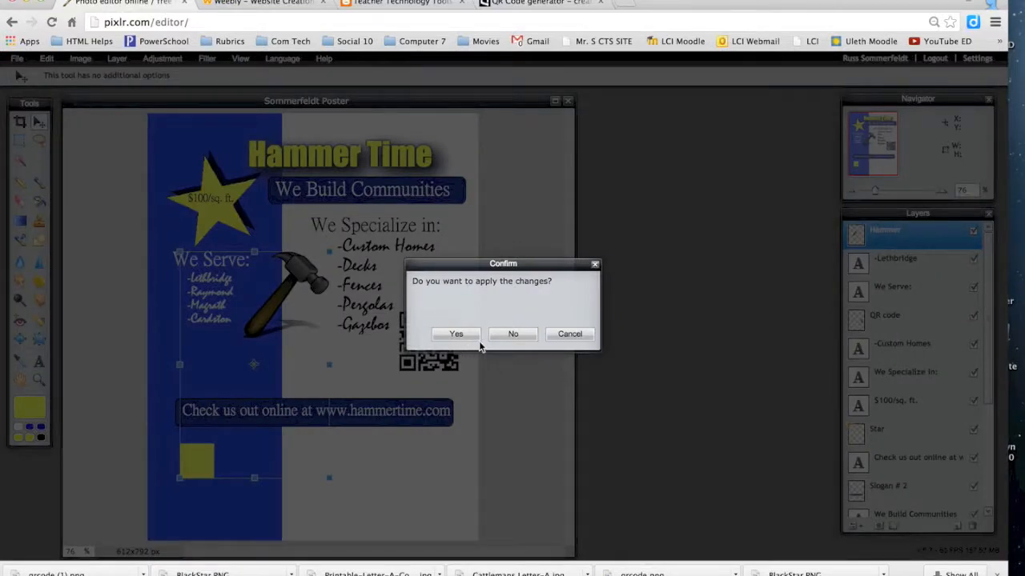
pyautogui.click(504, 336)
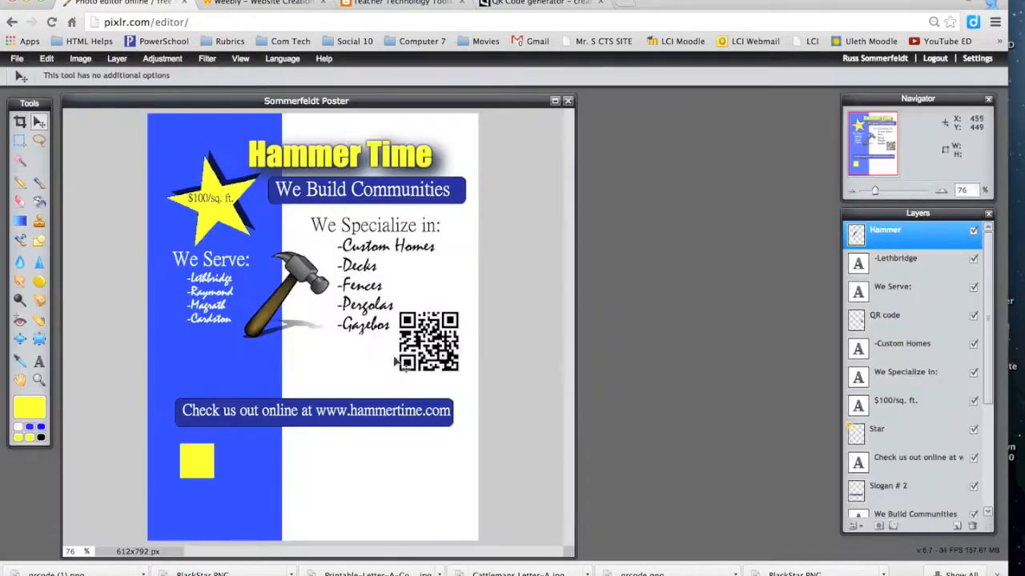
pyautogui.click(46, 59)
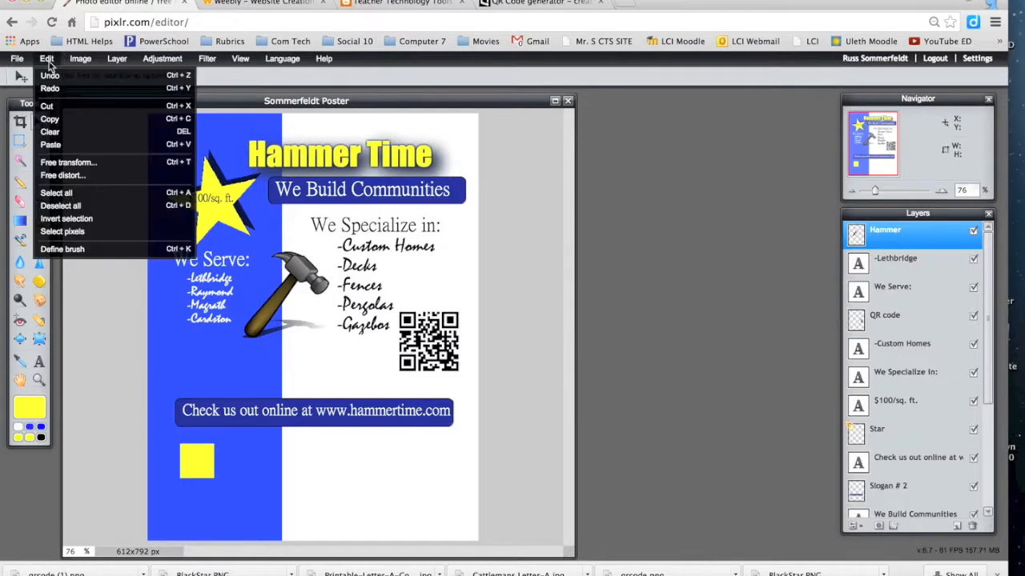
pyautogui.click(49, 76)
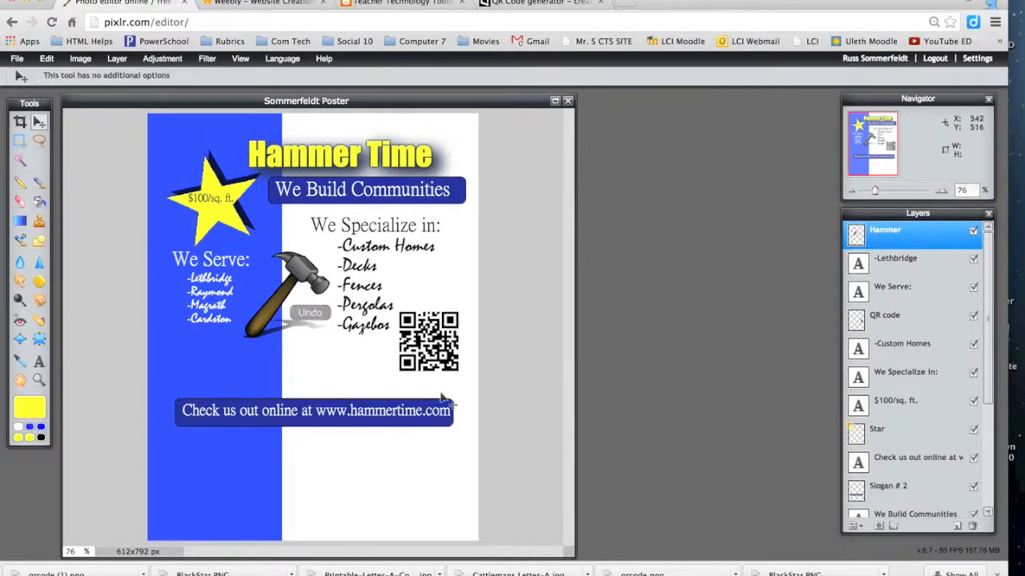
# Step: Add a new layer and name it 'Diamonds'
pyautogui.click(957, 526)
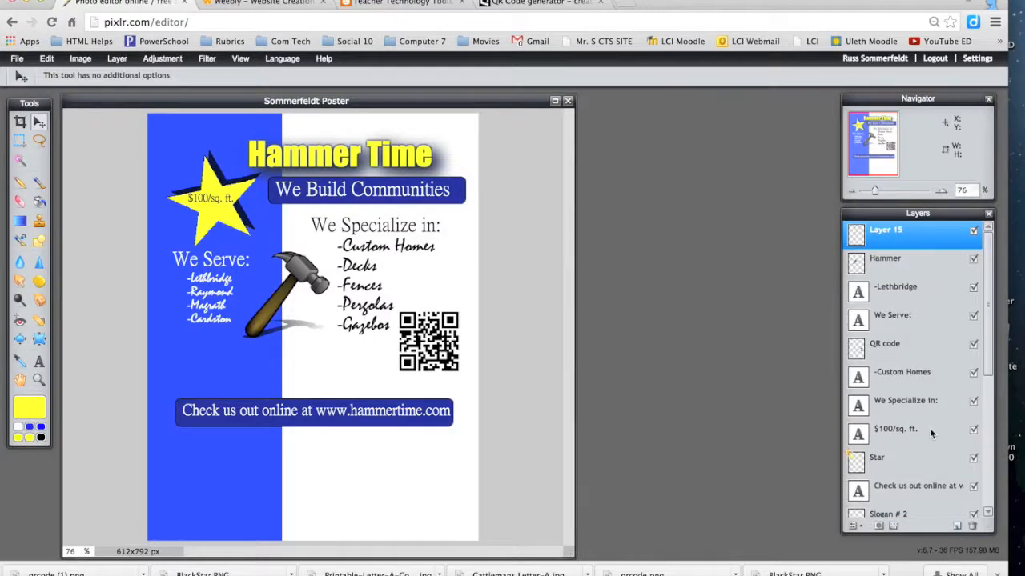
pyautogui.doubleClick(889, 232)
pyautogui.write('Diamonds')
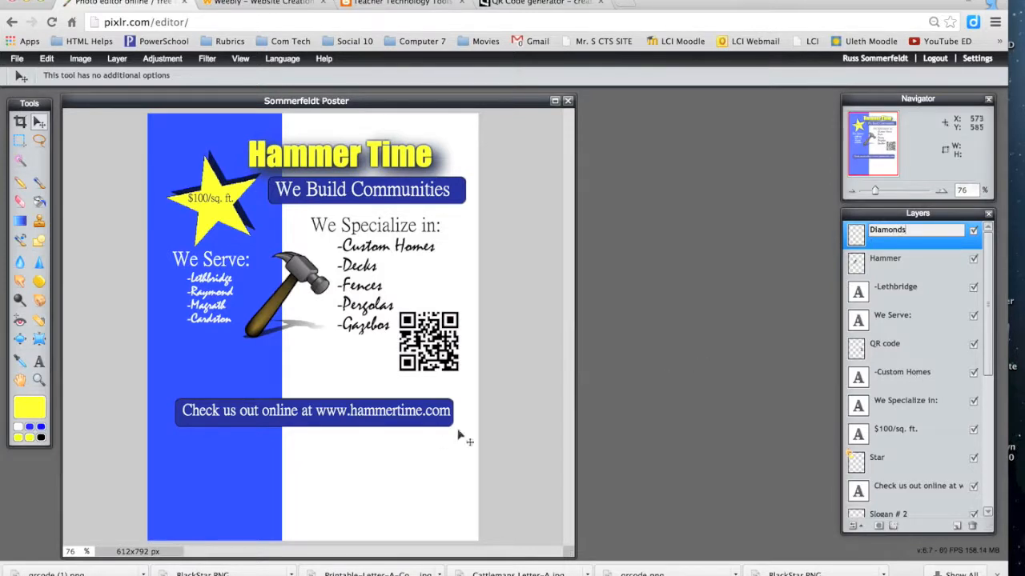
pyautogui.click(324, 471)
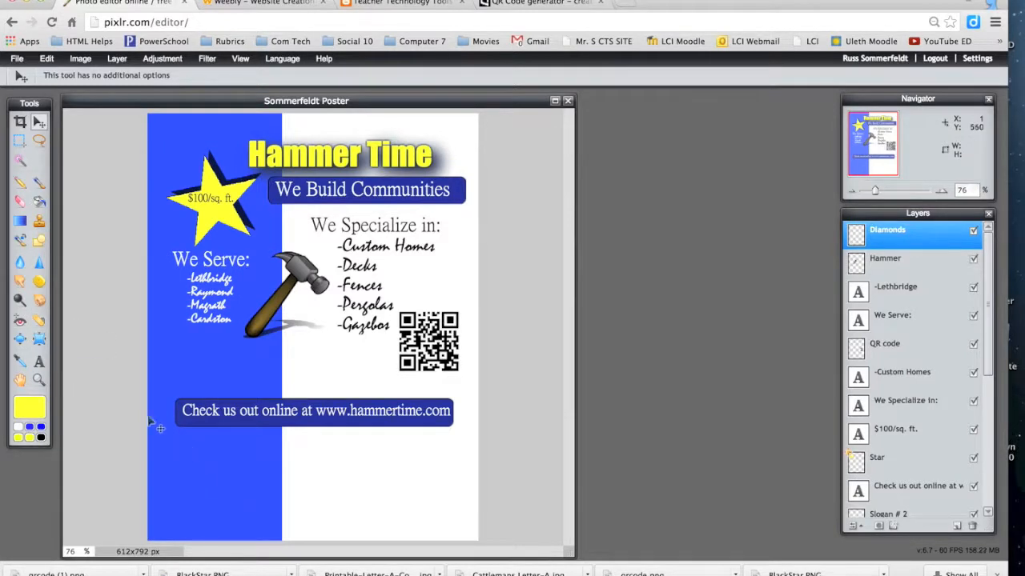
# Step: Draw a yellow square on the lower strip and rotate it 45° into a diamond
pyautogui.click(39, 240)
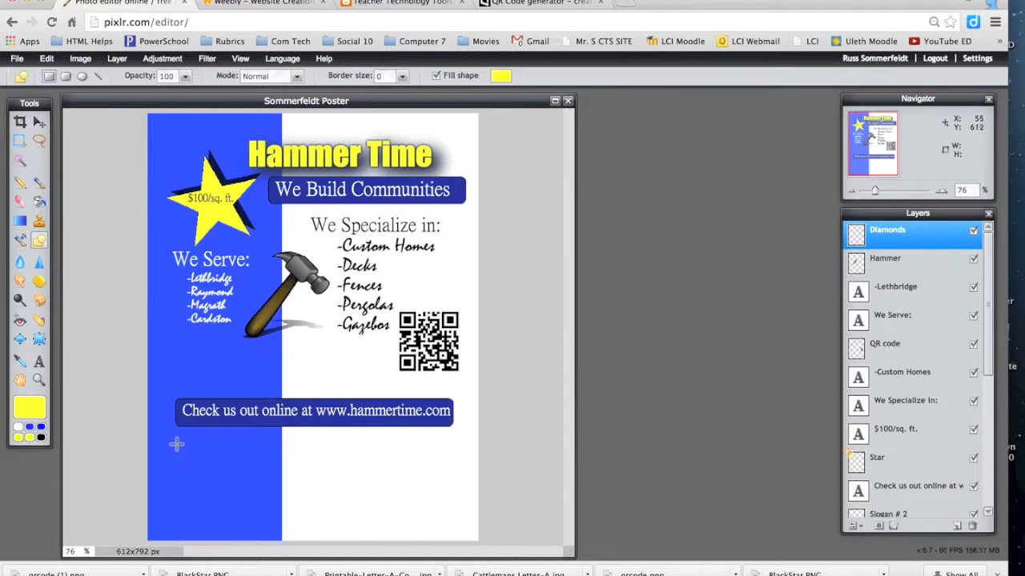
pyautogui.moveTo(176, 441); pyautogui.dragTo(207, 472)
pyautogui.click(47, 58)
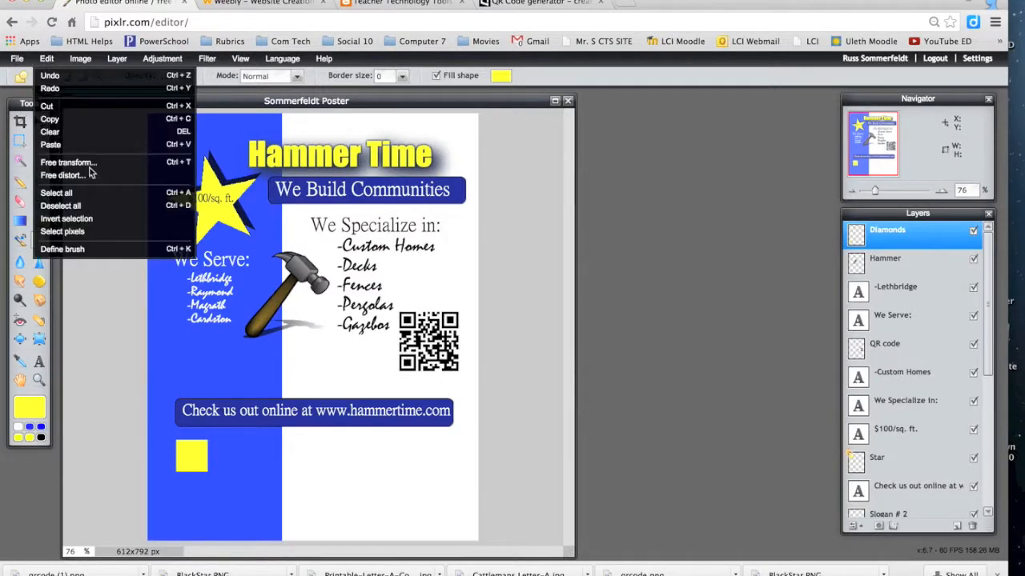
pyautogui.click(80, 163)
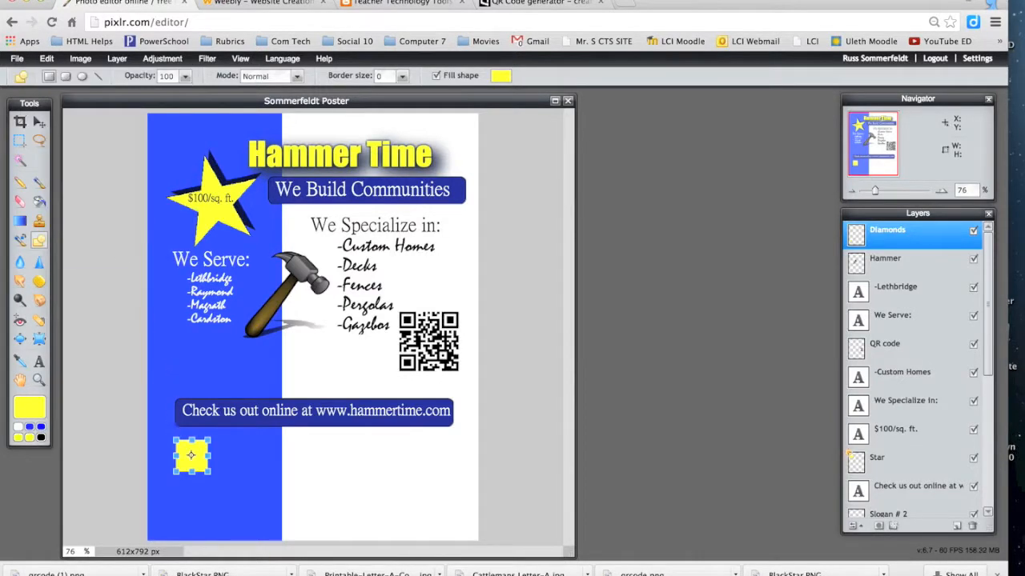
pyautogui.moveTo(171, 431); pyautogui.dragTo(141, 446)
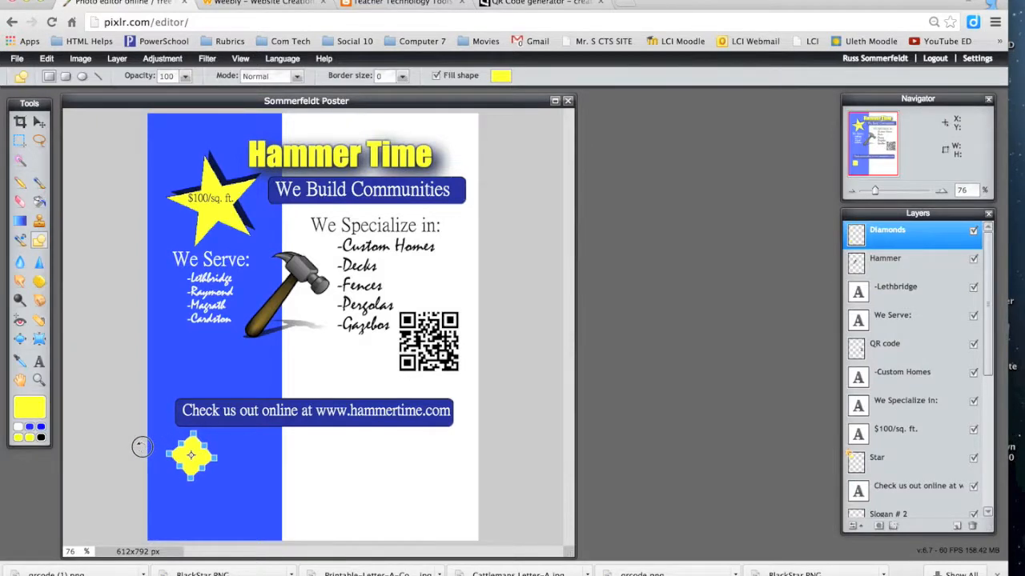
pyautogui.click(251, 487)
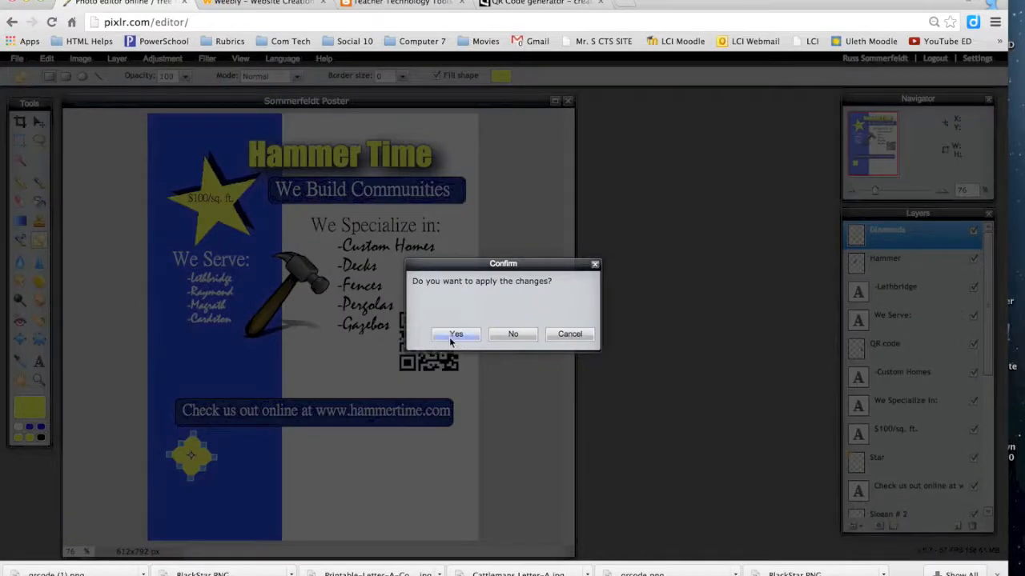
pyautogui.click(453, 335)
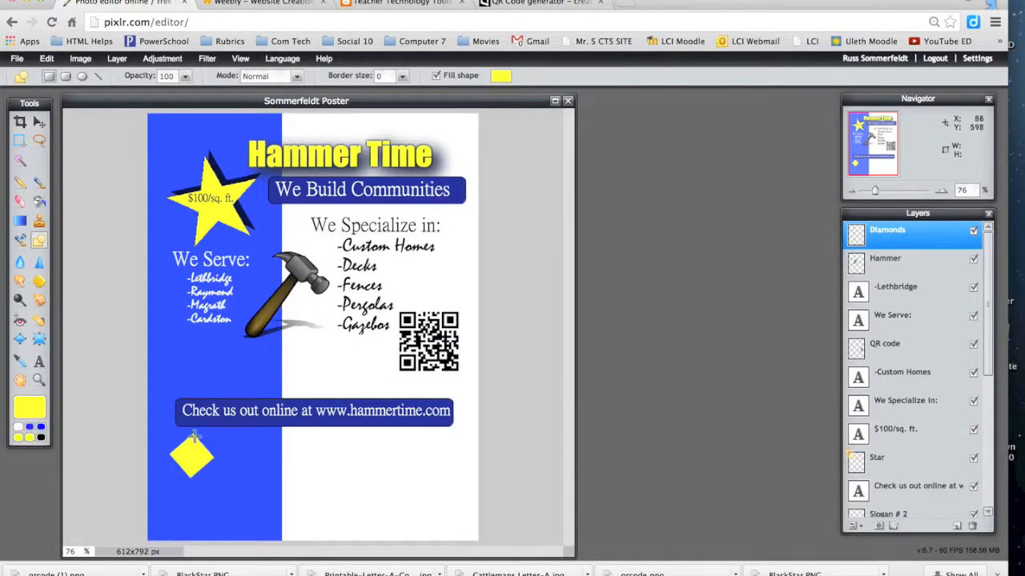
# Step: Duplicate the Diamonds layer twice, moving each copy right to make three diamonds in a row
pyautogui.rightClick(874, 234)
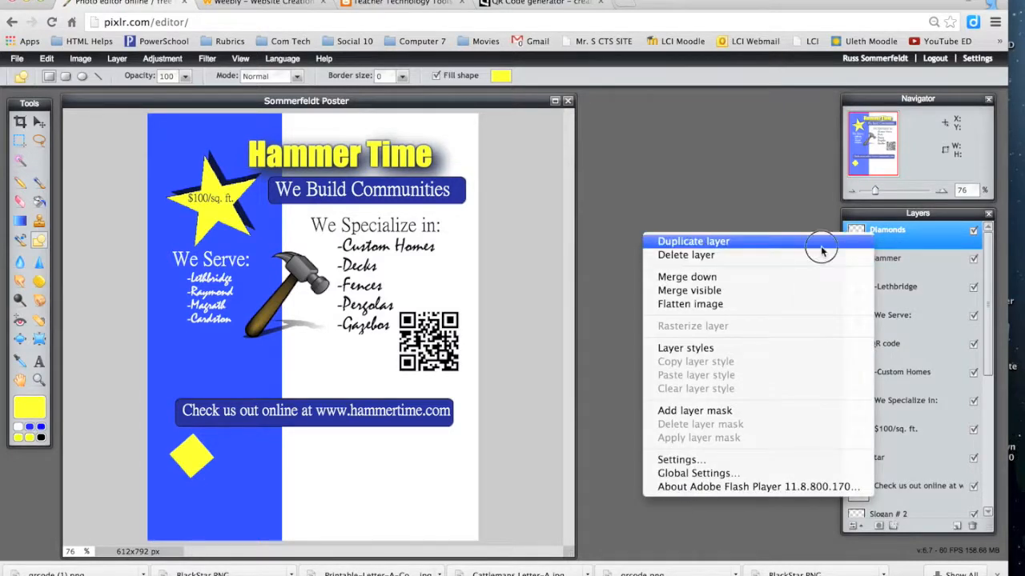
pyautogui.click(820, 244)
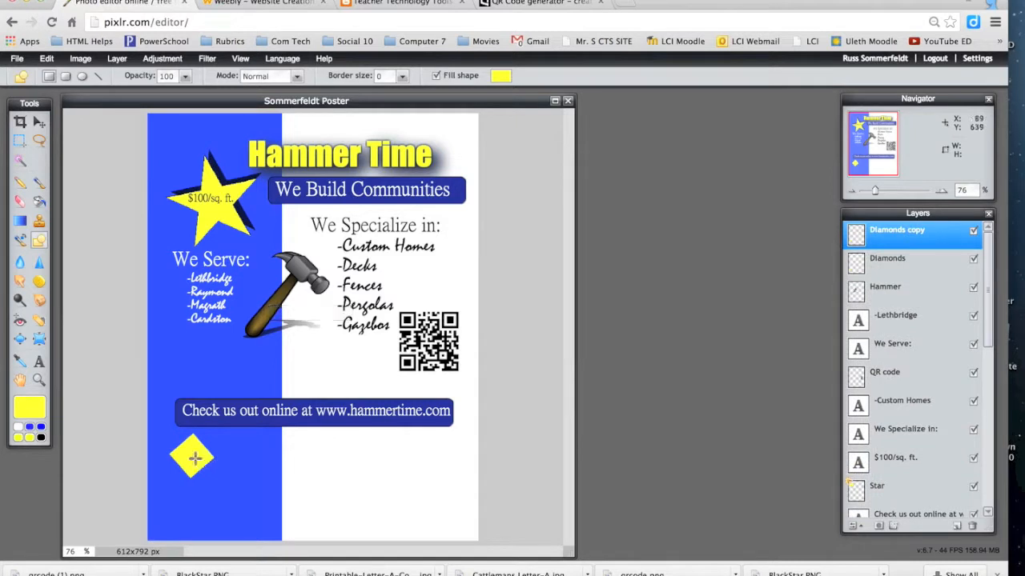
pyautogui.click(39, 122)
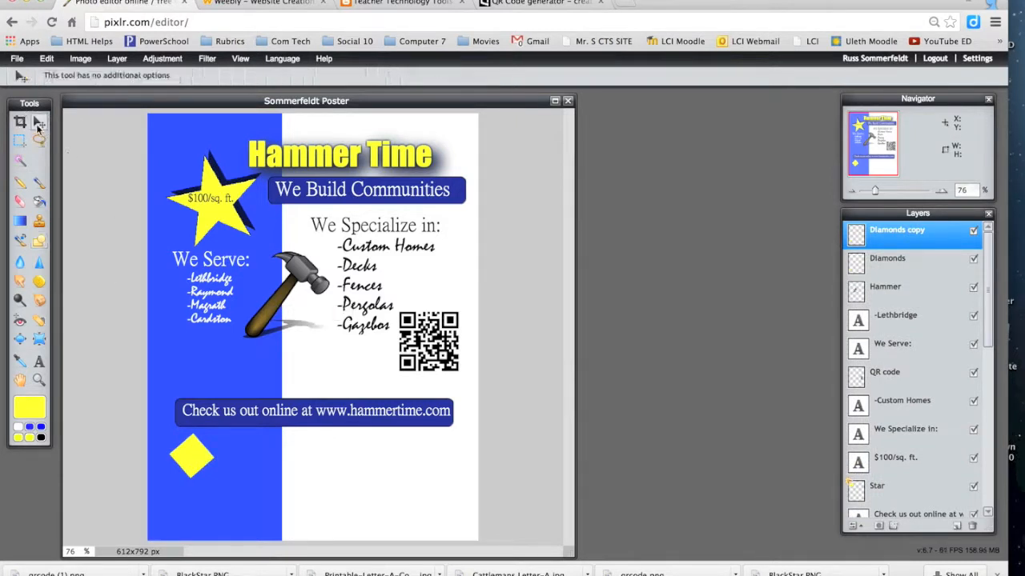
pyautogui.moveTo(178, 437); pyautogui.dragTo(237, 457)
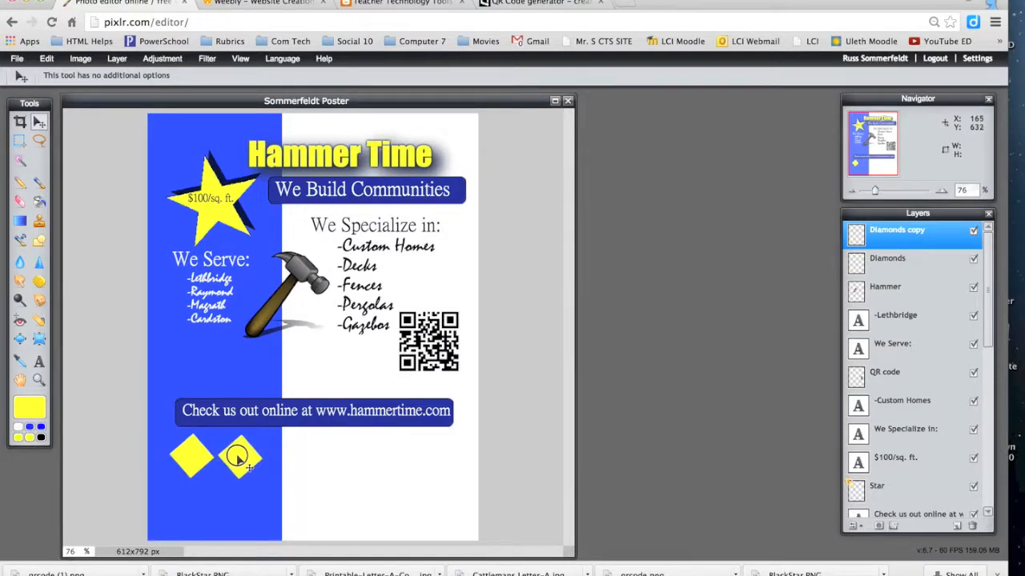
pyautogui.moveTo(237, 457); pyautogui.dragTo(237, 456)
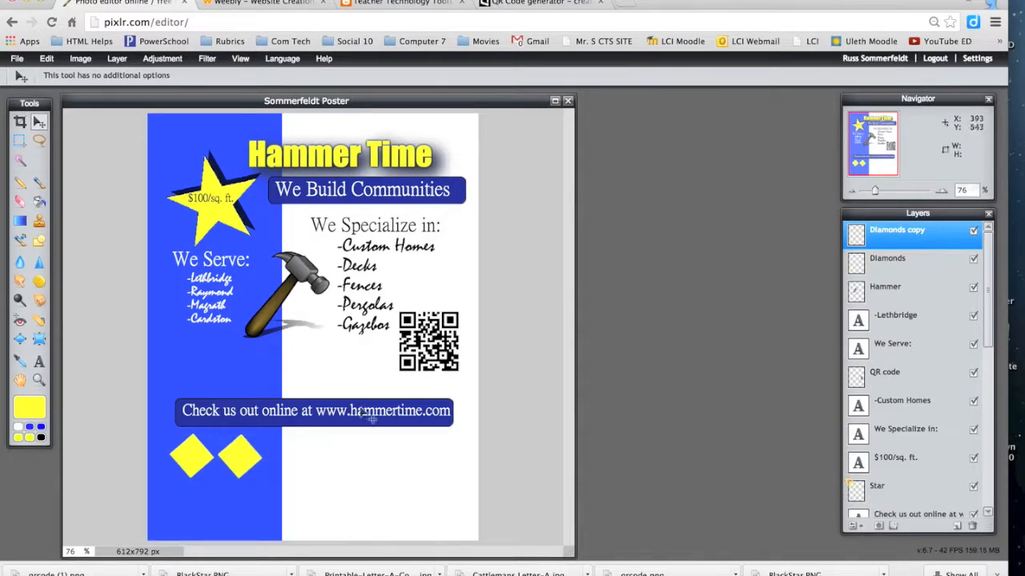
pyautogui.rightClick(875, 244)
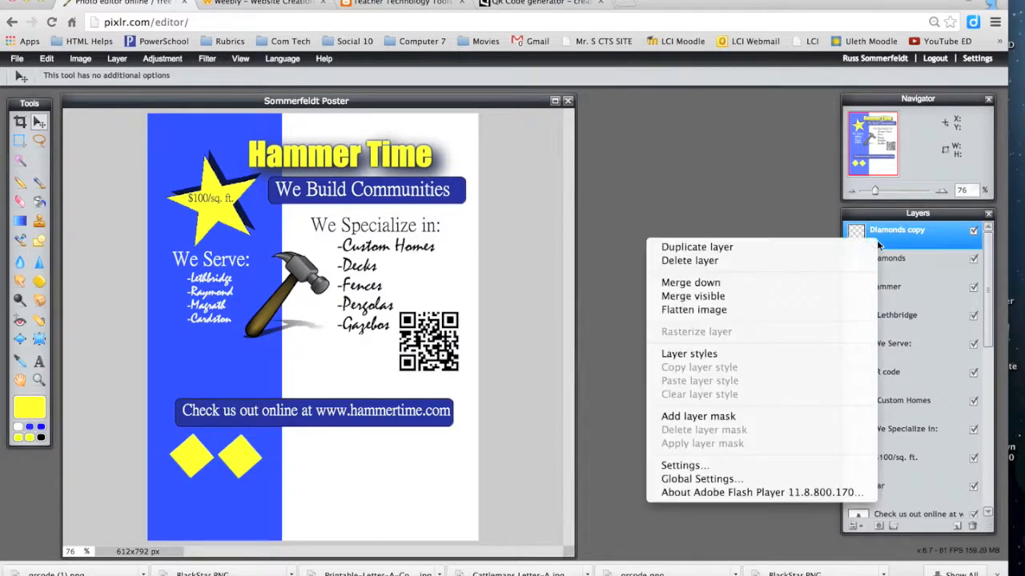
pyautogui.click(853, 251)
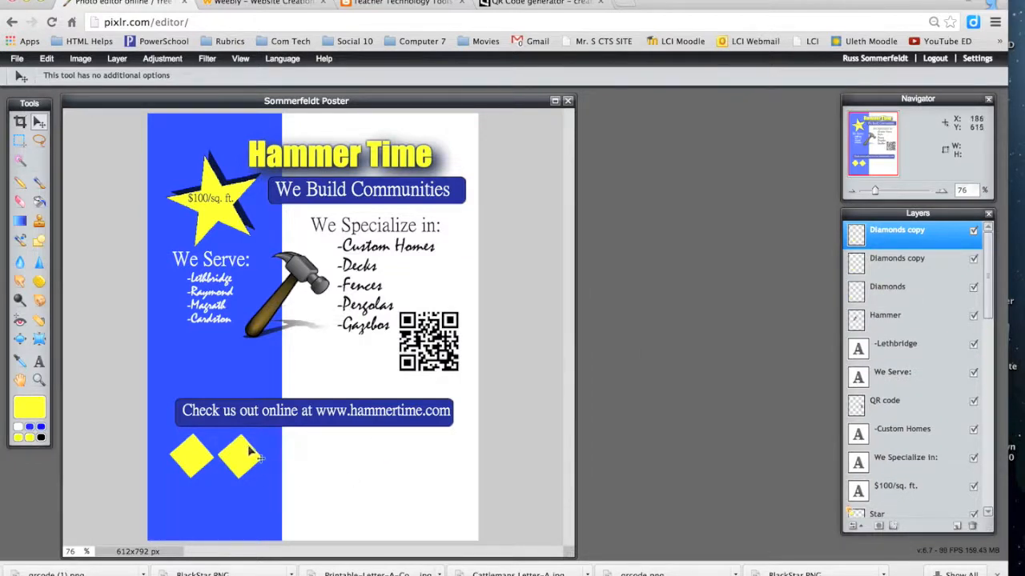
pyautogui.moveTo(258, 448); pyautogui.dragTo(292, 445)
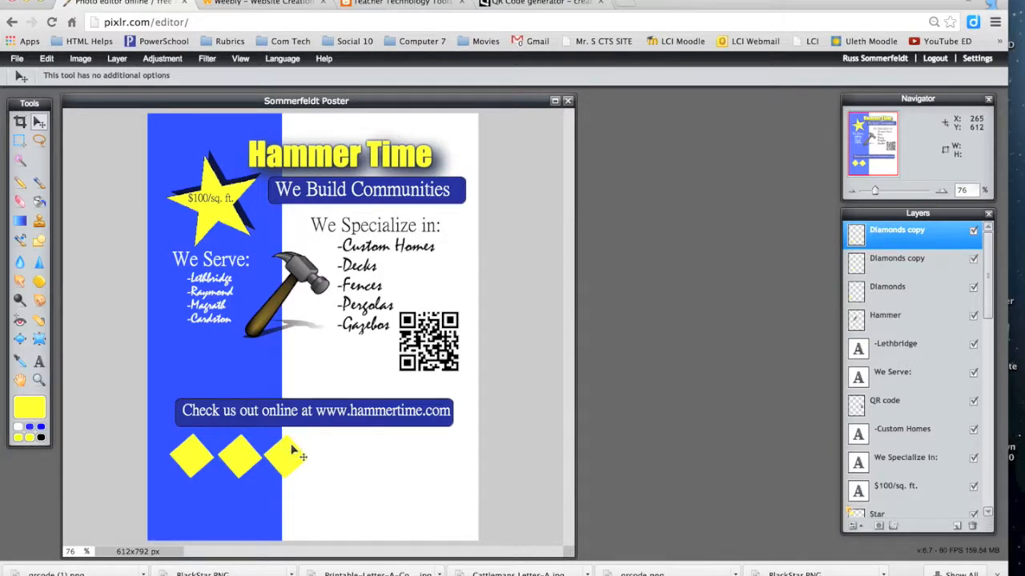
# Step: Duplicate twice more, placing the fourth and fifth diamonds at the end of the row
pyautogui.rightClick(883, 241)
pyautogui.click(819, 249)
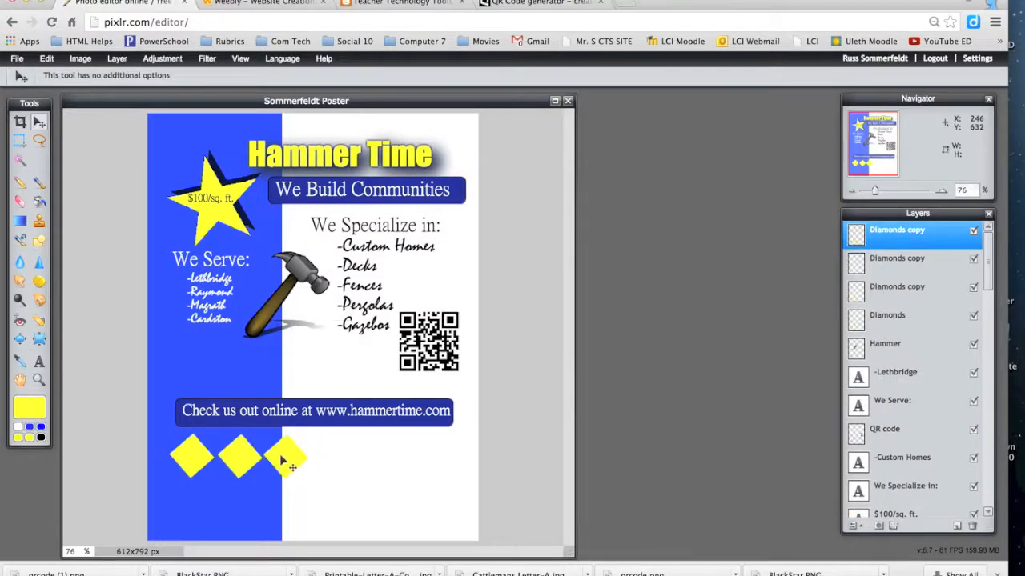
pyautogui.moveTo(283, 460); pyautogui.dragTo(332, 455)
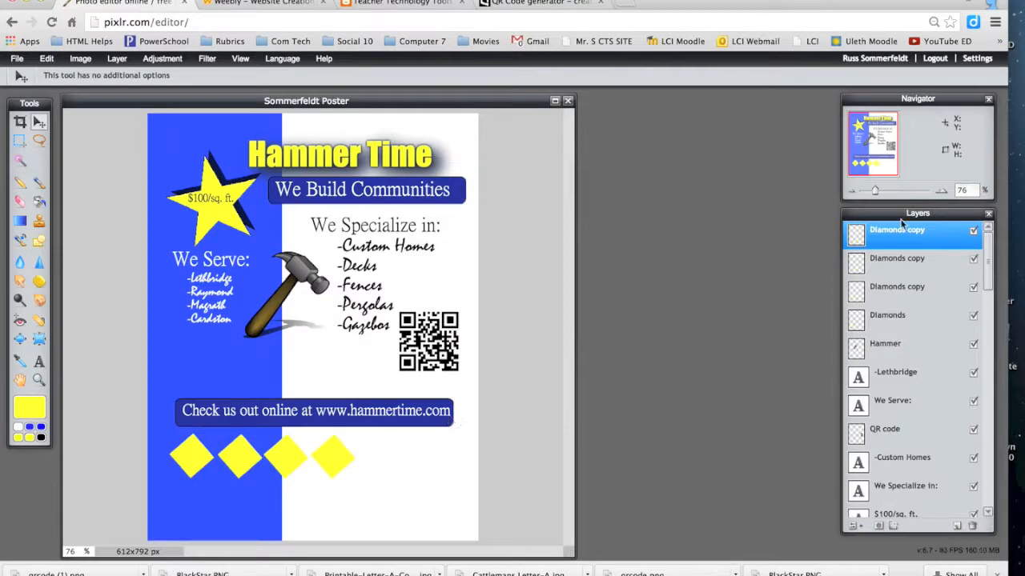
pyautogui.rightClick(862, 234)
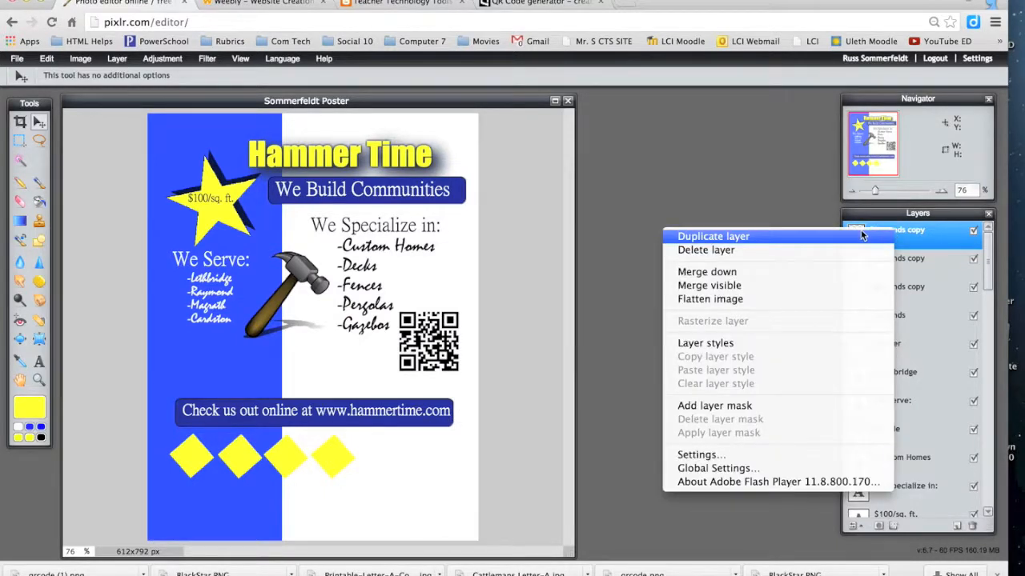
pyautogui.click(862, 234)
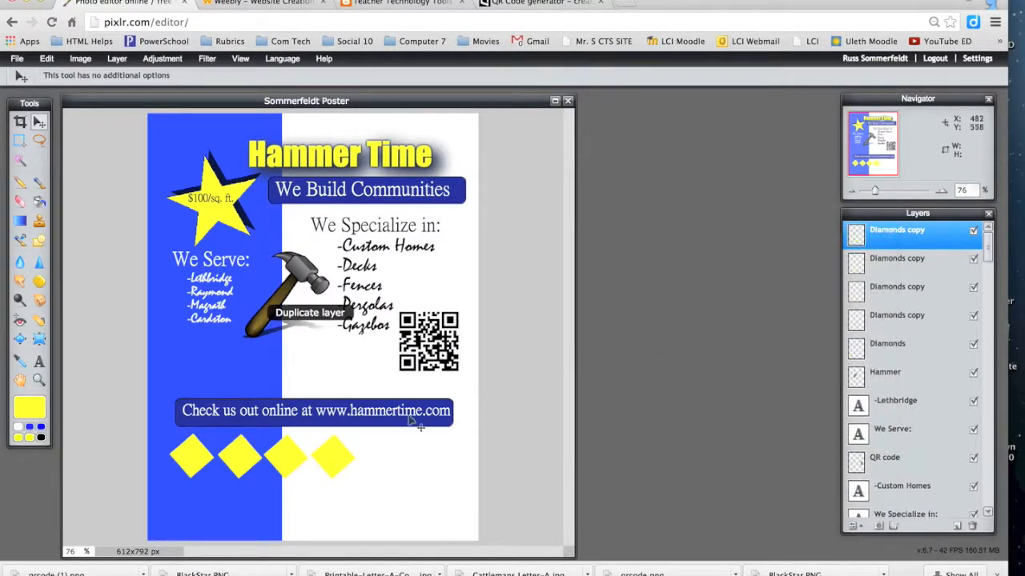
pyautogui.moveTo(350, 454); pyautogui.dragTo(377, 459)
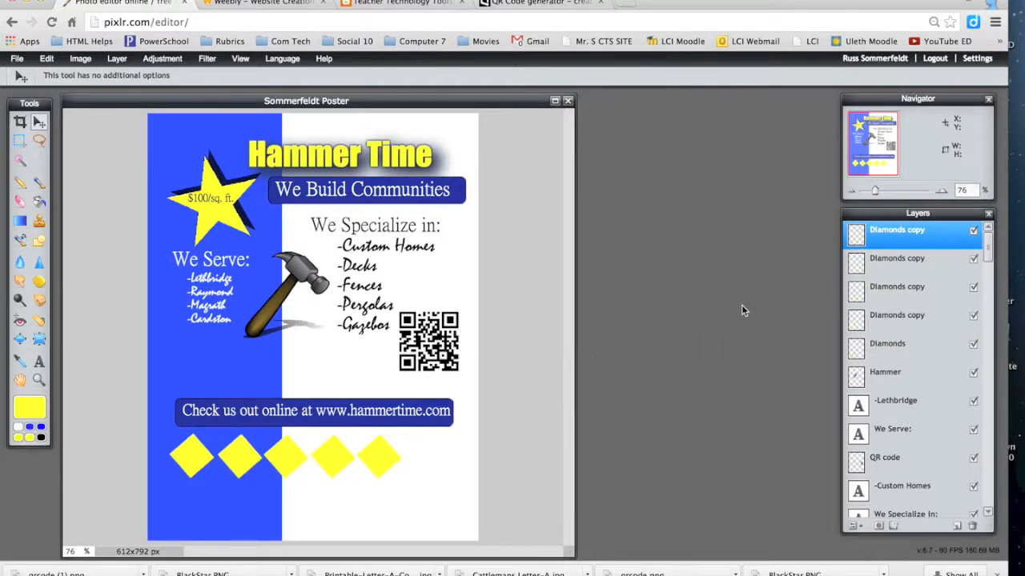
pyautogui.click(879, 350)
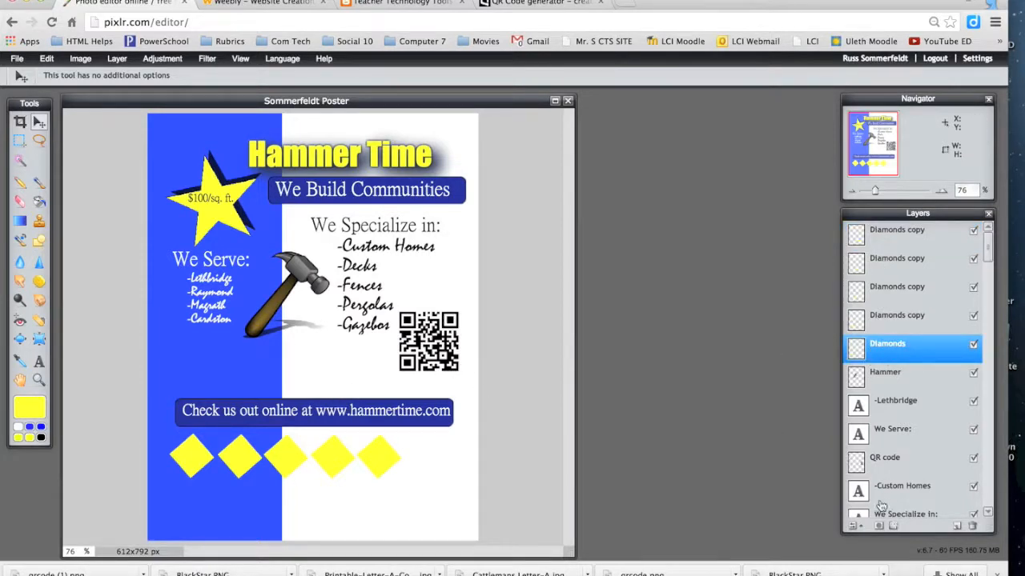
# Step: Give the original Diamonds layer a drop shadow and outer glow
pyautogui.click(892, 527)
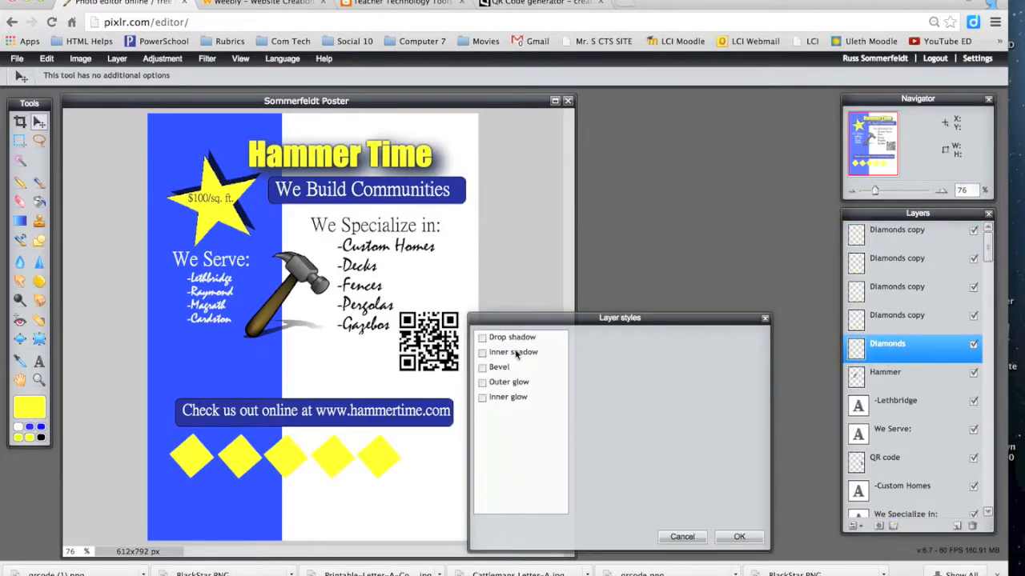
pyautogui.click(511, 340)
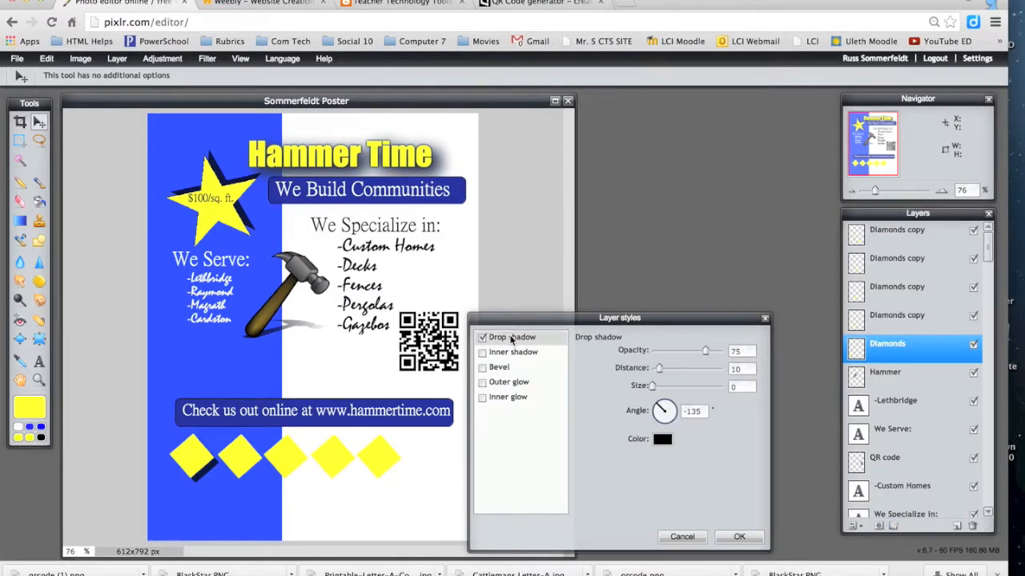
pyautogui.click(482, 382)
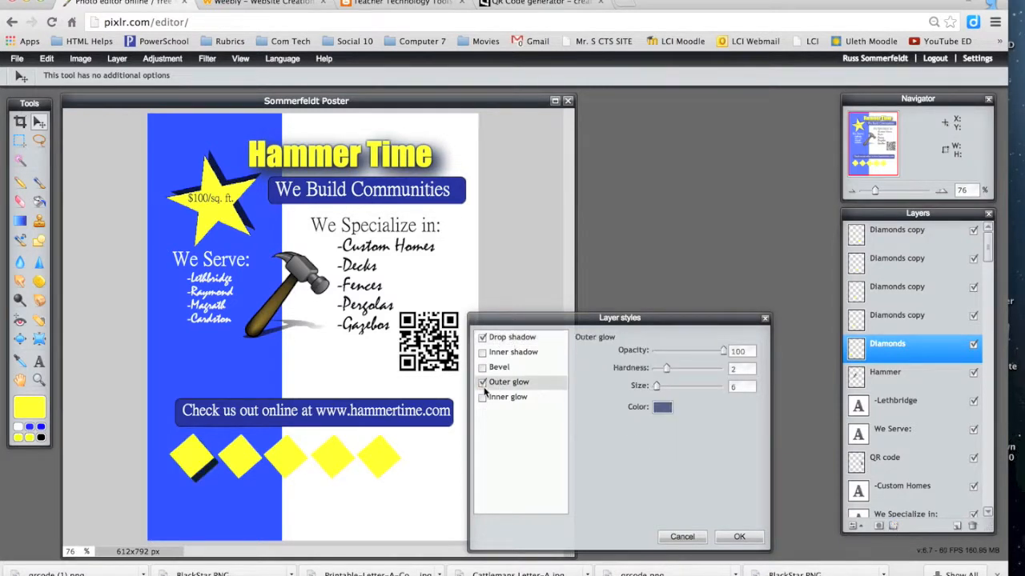
pyautogui.click(481, 385)
pyautogui.click(481, 384)
pyautogui.click(483, 397)
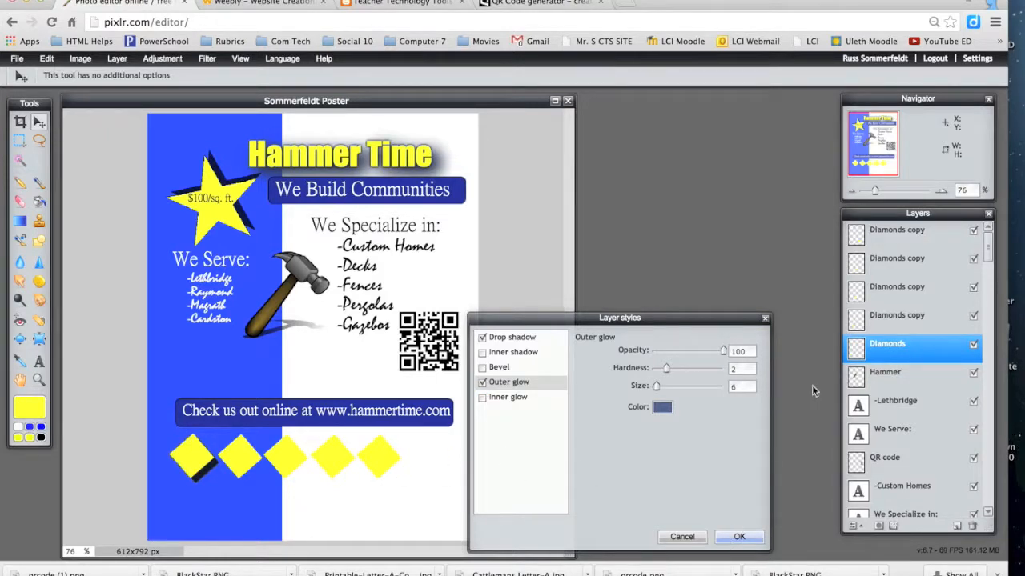
pyautogui.press('Return')
# Step: Add a drop shadow and outer glow to the second and third diamond layers
pyautogui.click(885, 323)
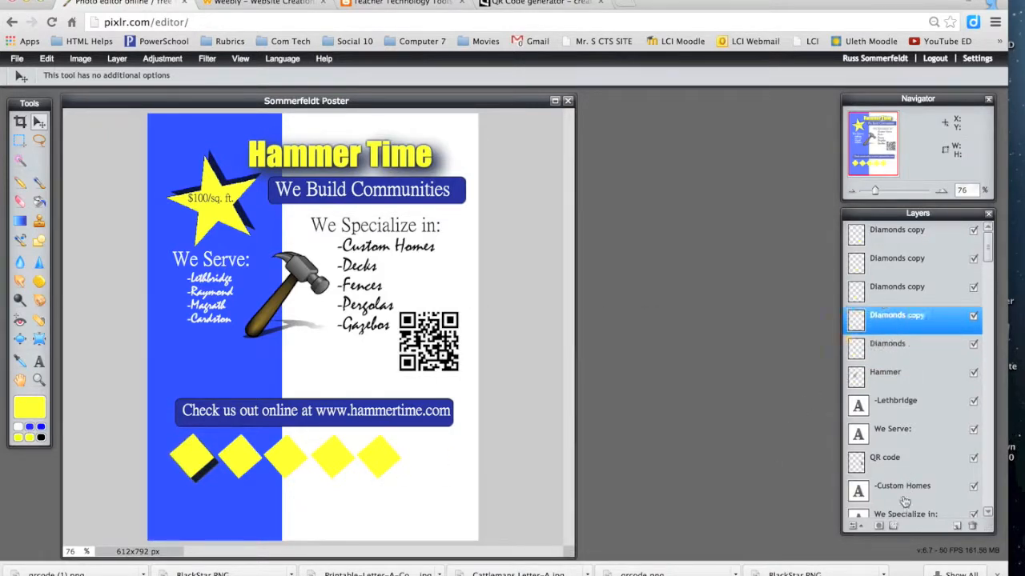
pyautogui.click(893, 526)
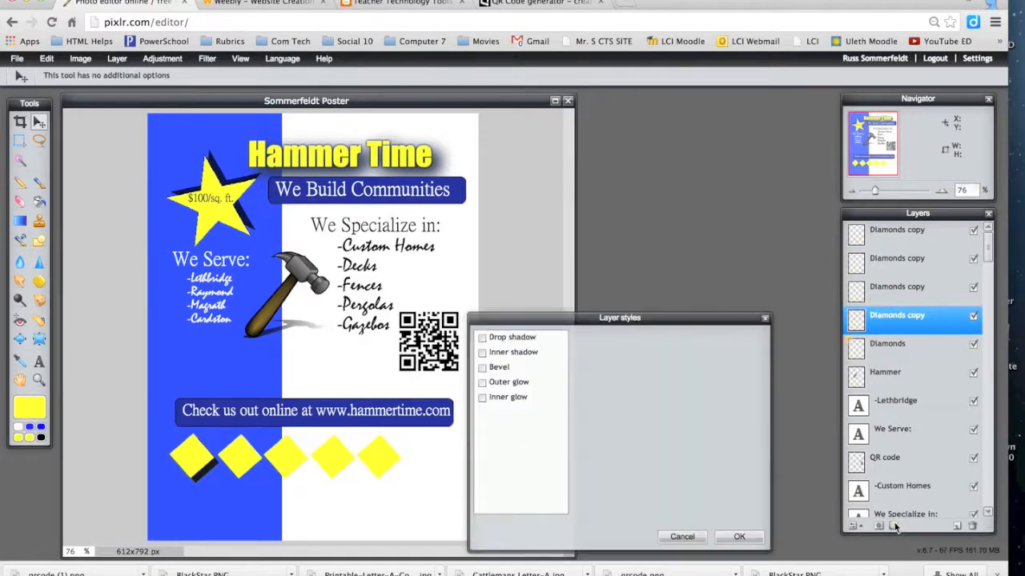
pyautogui.click(513, 337)
pyautogui.click(506, 382)
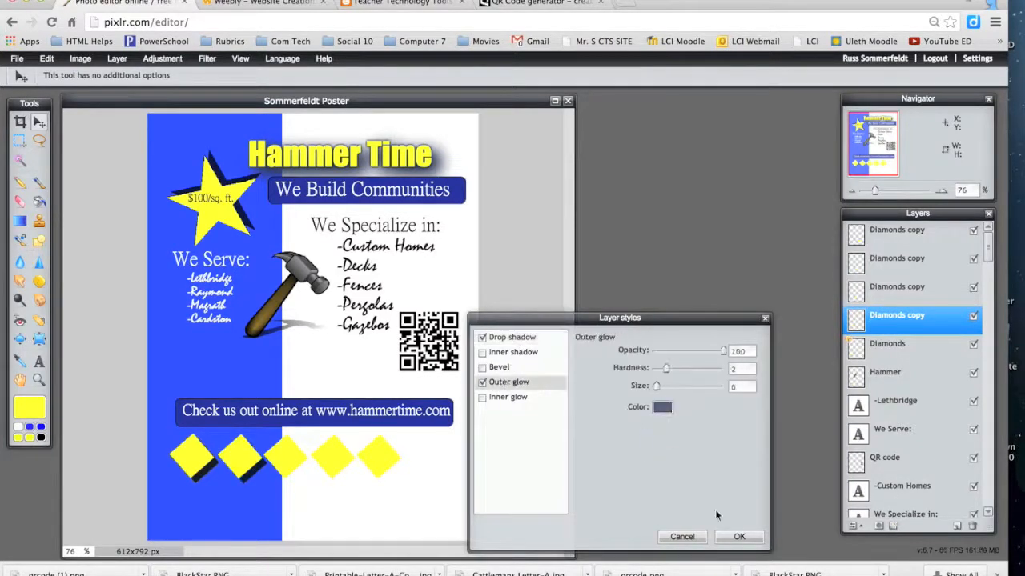
pyautogui.click(734, 537)
pyautogui.click(883, 299)
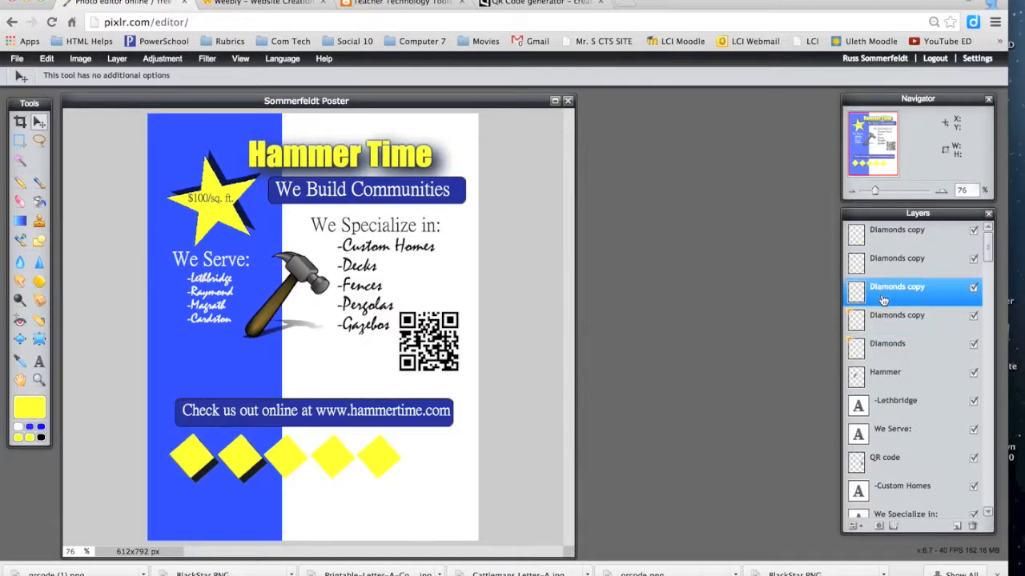
pyautogui.click(894, 528)
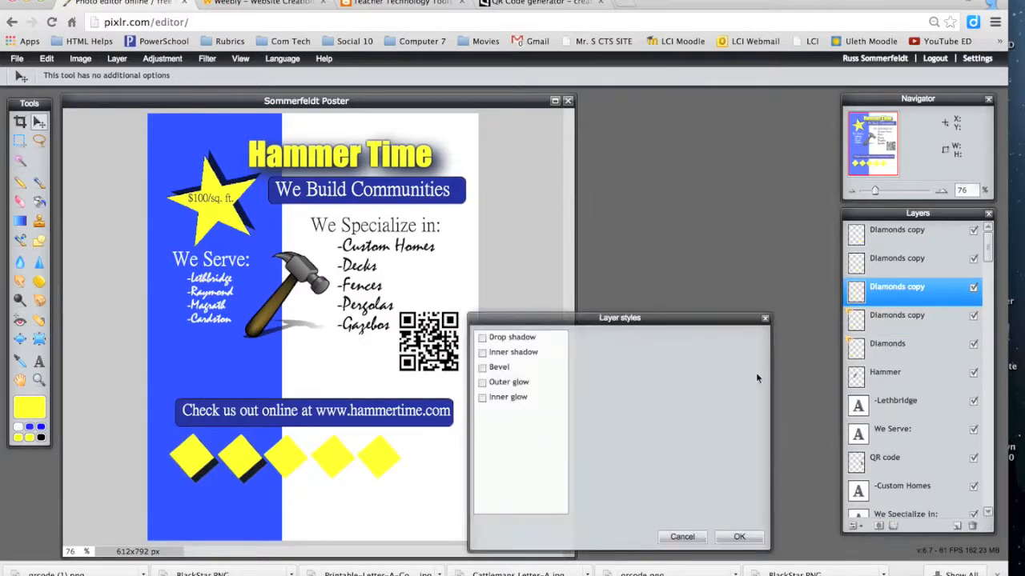
pyautogui.click(531, 340)
pyautogui.click(507, 383)
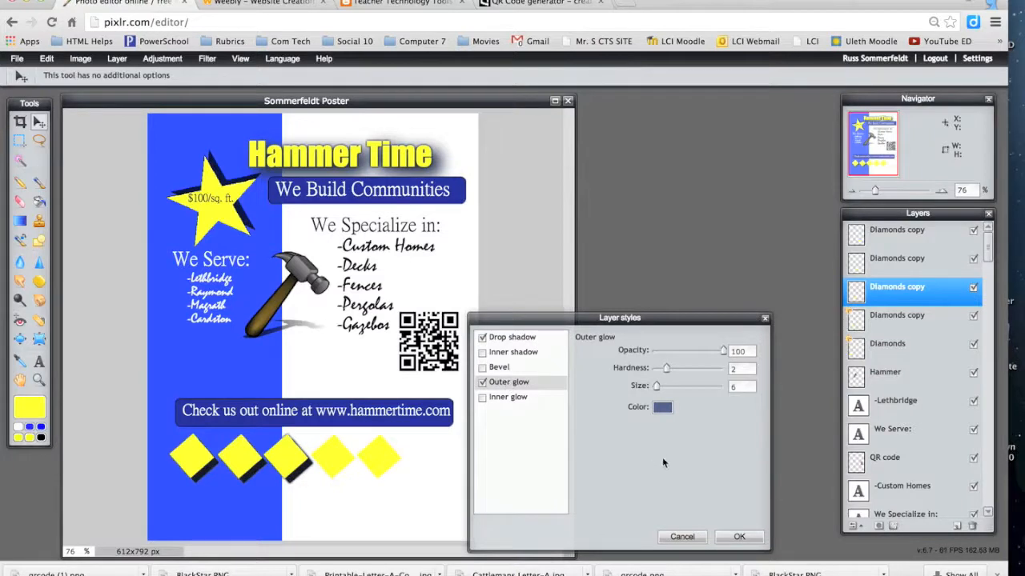
pyautogui.click(737, 534)
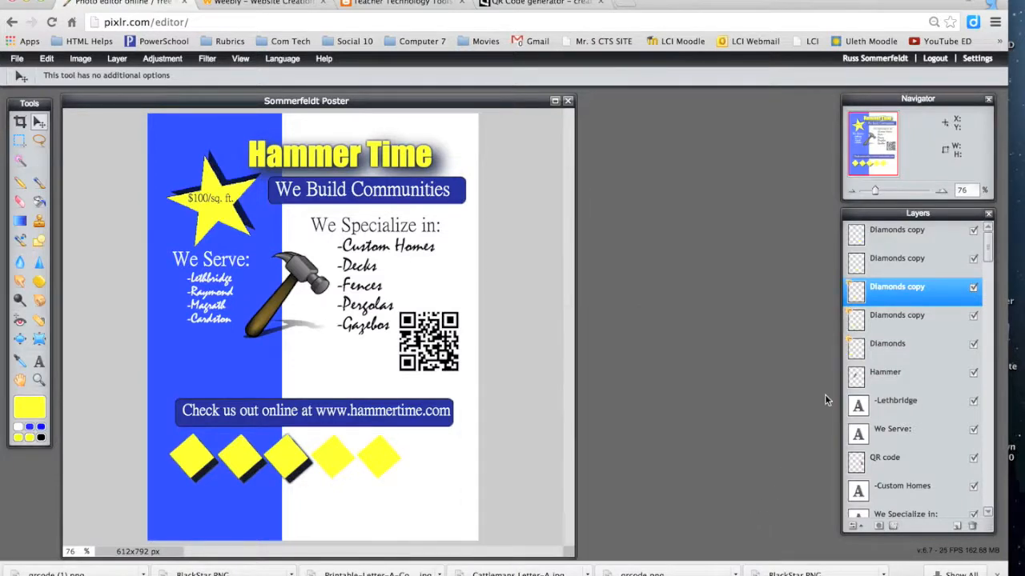
# Step: Add the same drop shadow and outer glow to the fourth and fifth diamonds
pyautogui.click(884, 270)
pyautogui.click(894, 525)
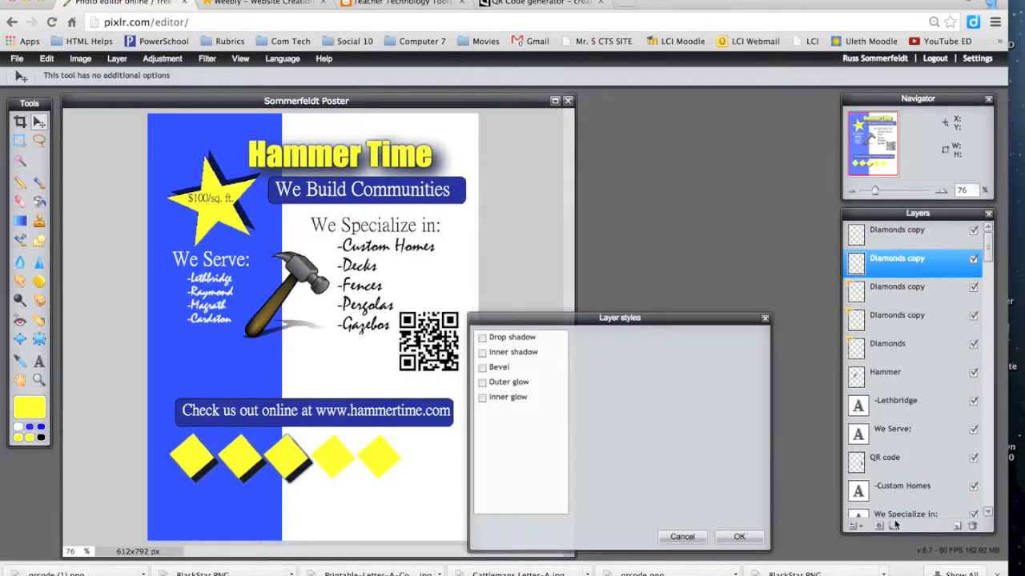
pyautogui.click(512, 338)
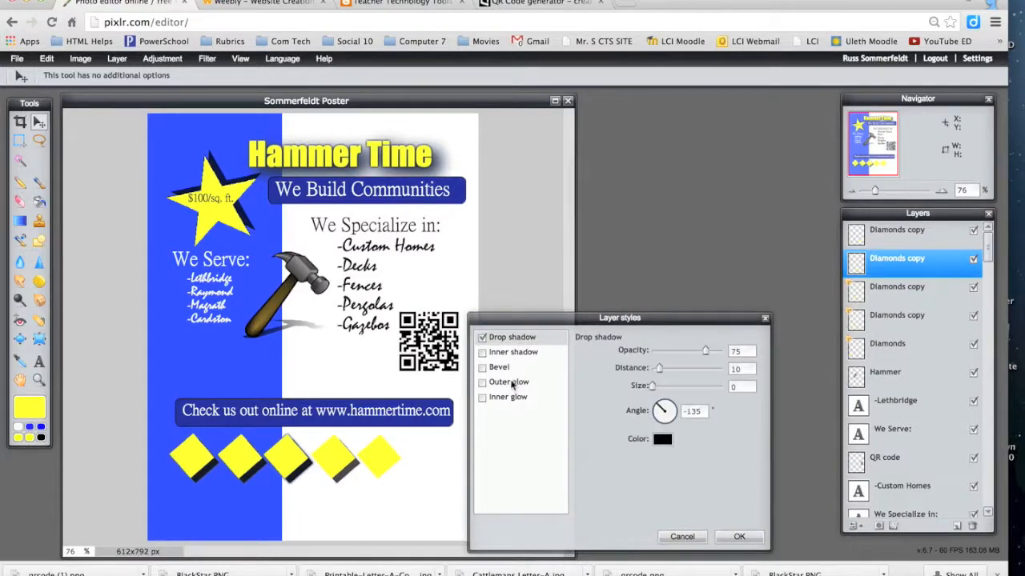
pyautogui.click(512, 383)
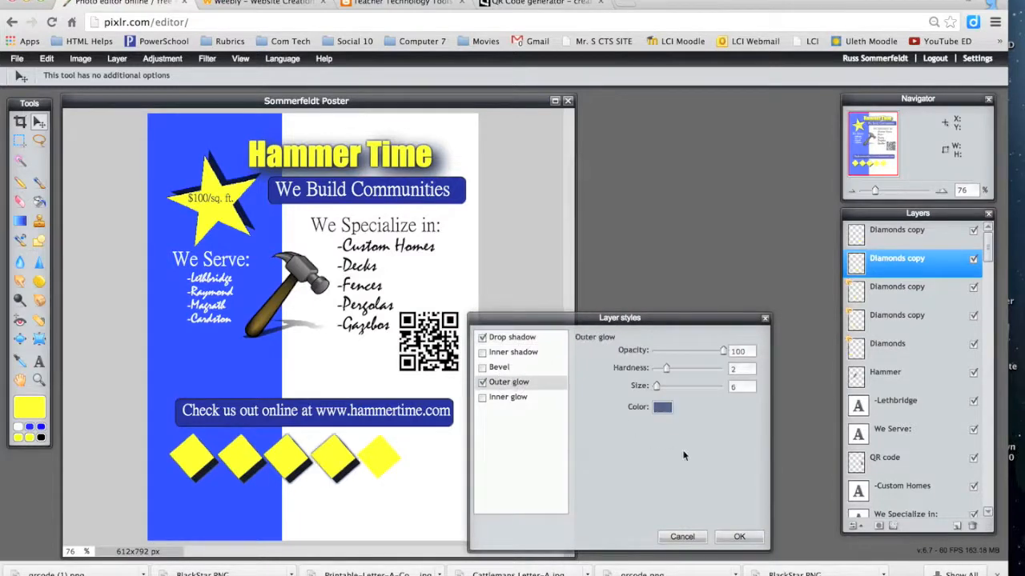
pyautogui.press('Return')
pyautogui.click(891, 229)
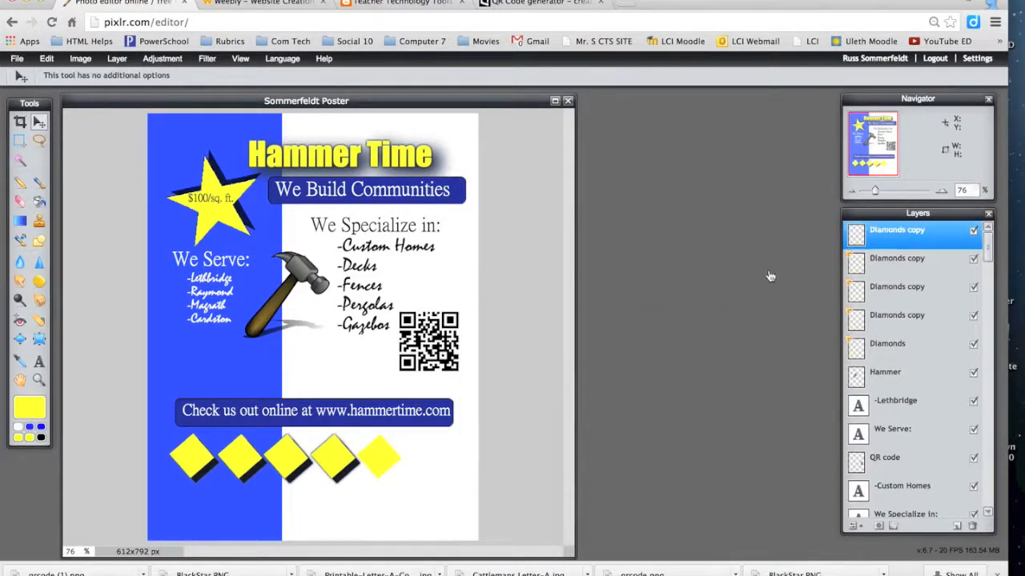
pyautogui.click(894, 525)
pyautogui.click(526, 339)
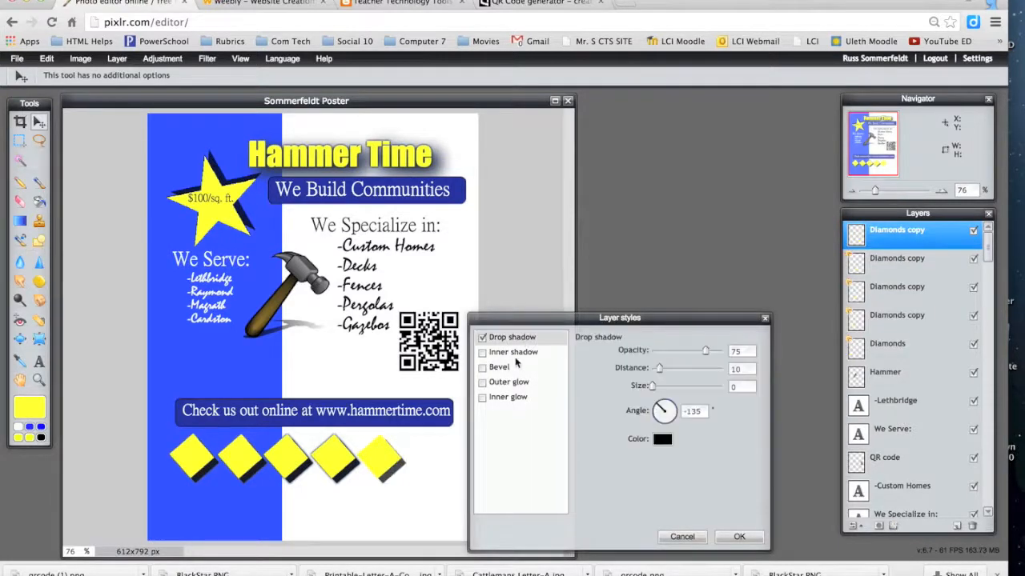
pyautogui.click(509, 382)
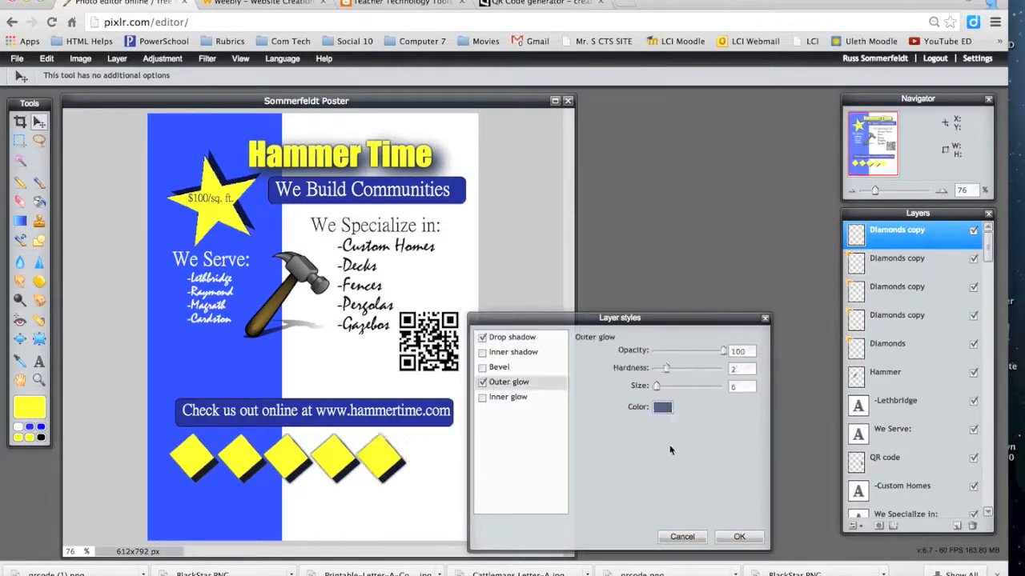
pyautogui.click(737, 538)
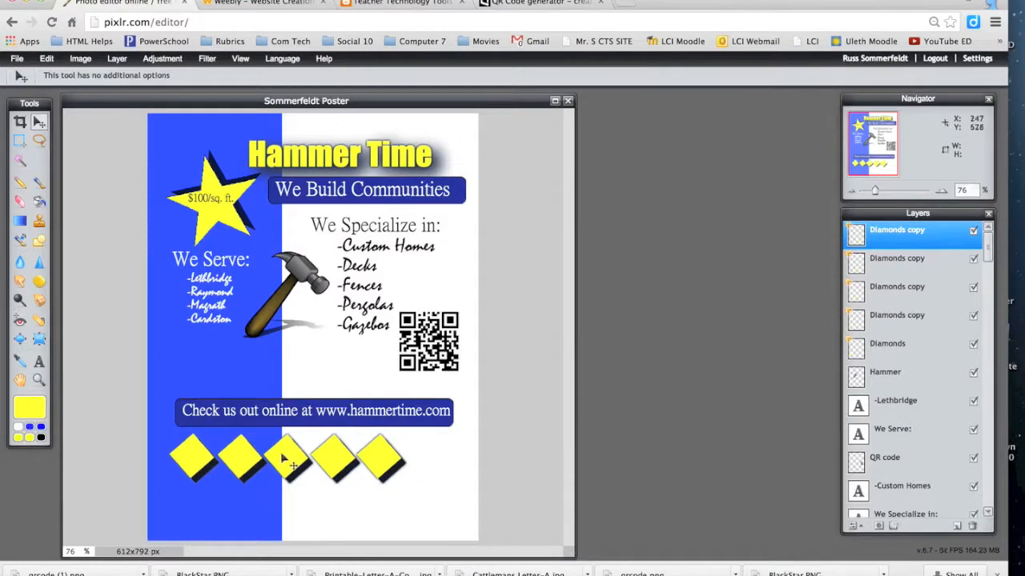
# Step: Merge the four Diamonds copy layers down one by one into the Diamonds layer
pyautogui.rightClick(873, 246)
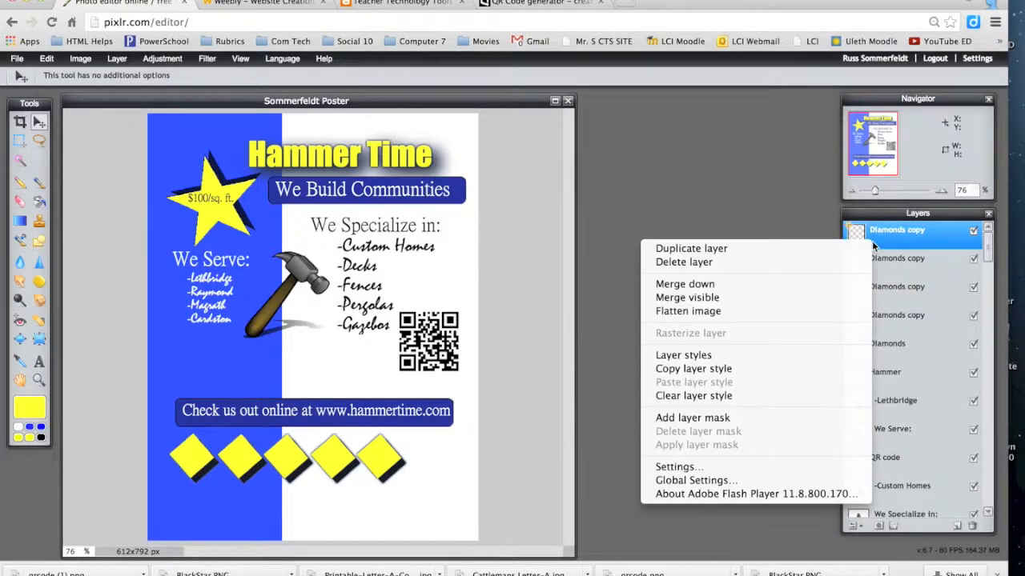
pyautogui.click(804, 285)
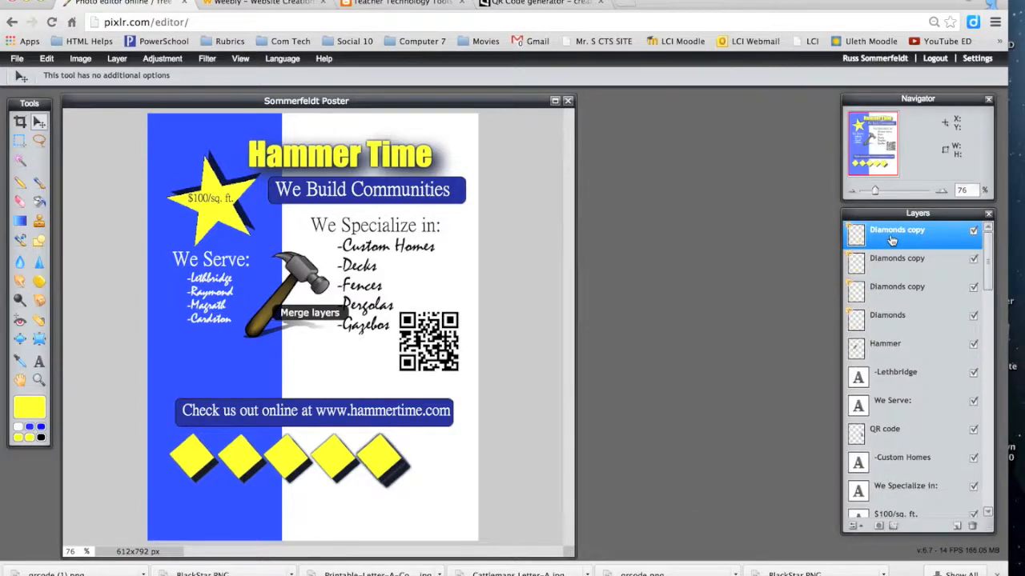
pyautogui.rightClick(891, 240)
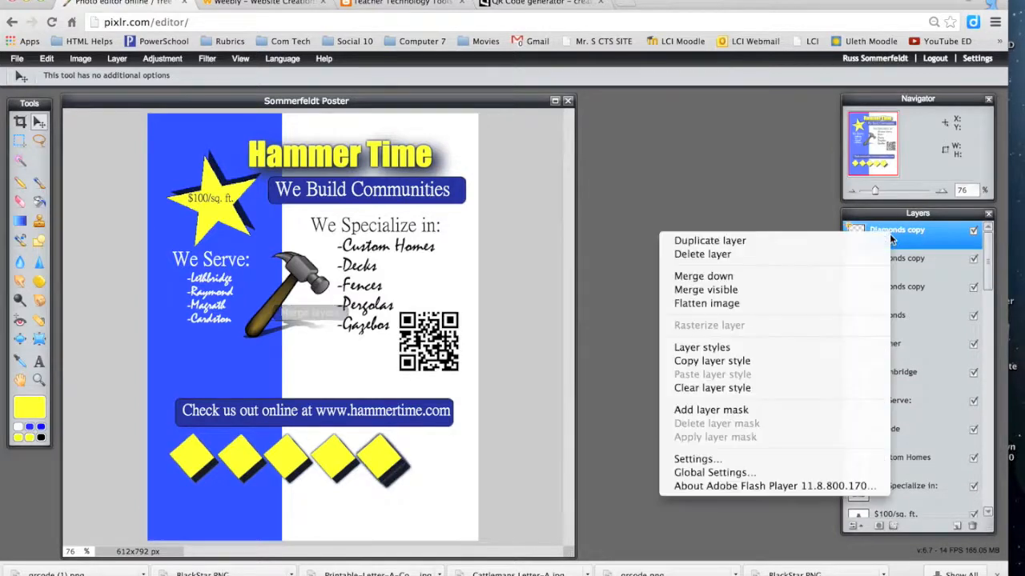
pyautogui.click(844, 276)
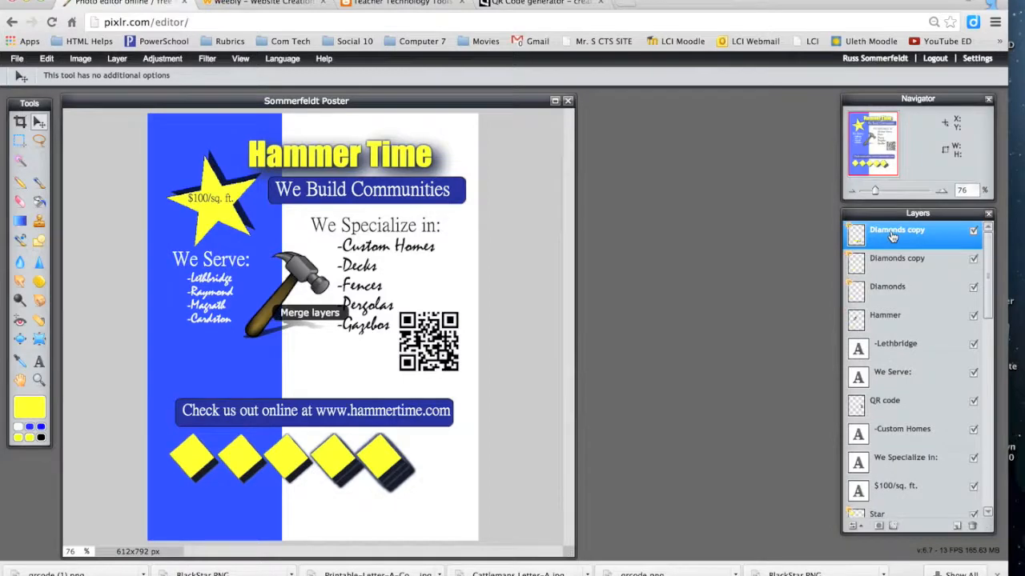
pyautogui.rightClick(891, 235)
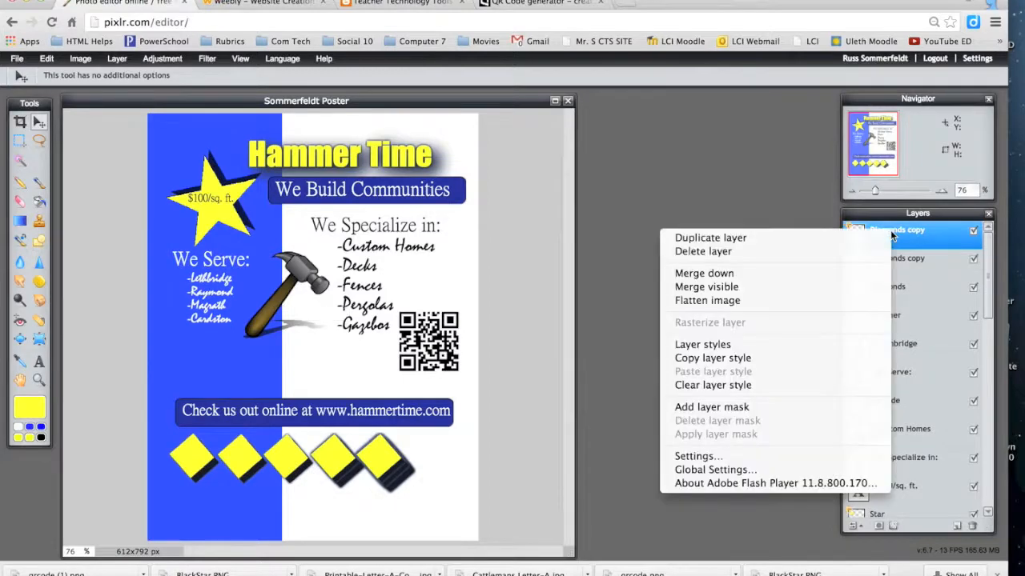
pyautogui.click(831, 272)
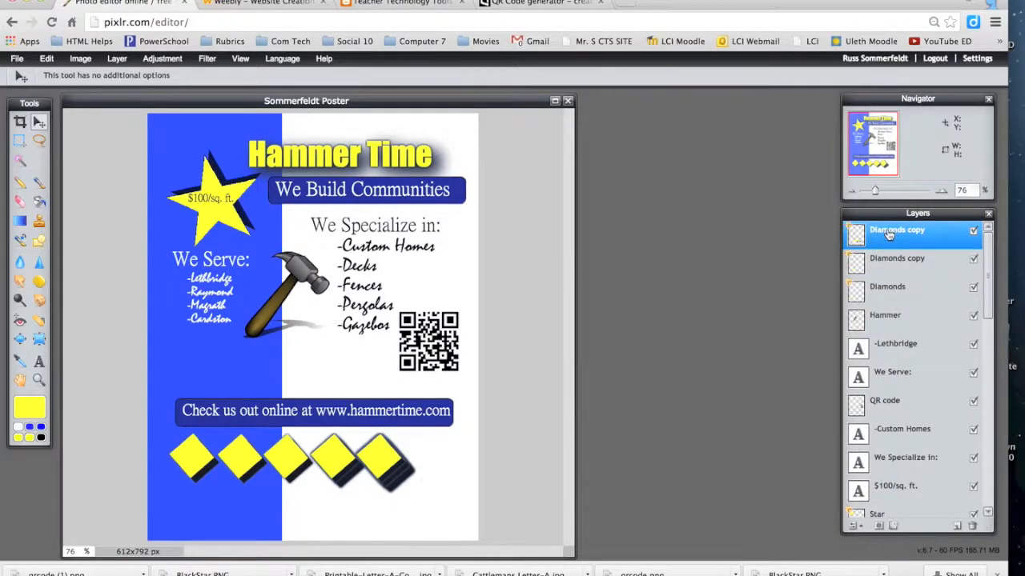
pyautogui.rightClick(889, 233)
pyautogui.click(832, 272)
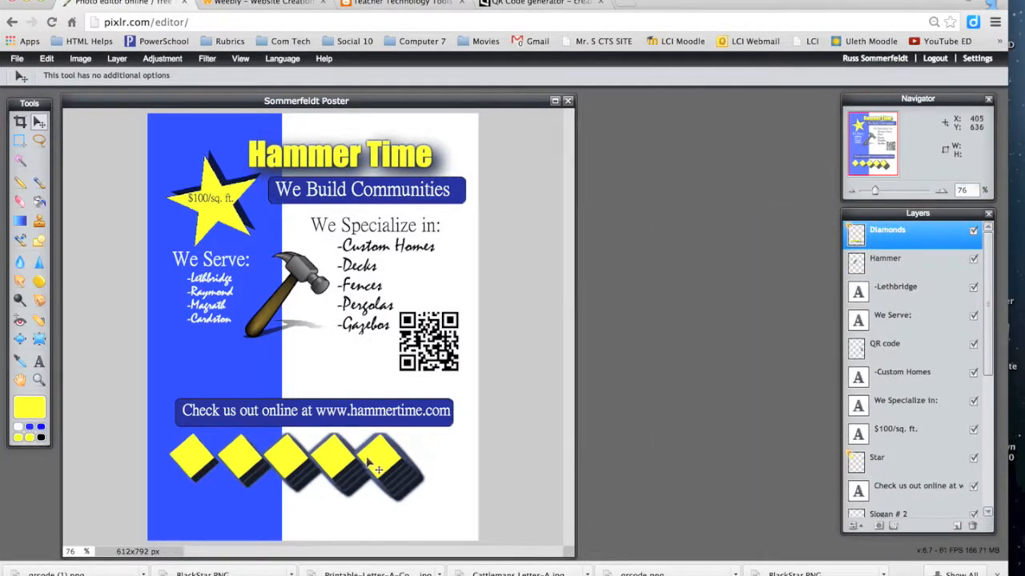
# Step: Shift the merged diamond row right, rotate it with Free transform, and nudge it below the banner
pyautogui.moveTo(366, 457); pyautogui.dragTo(393, 454)
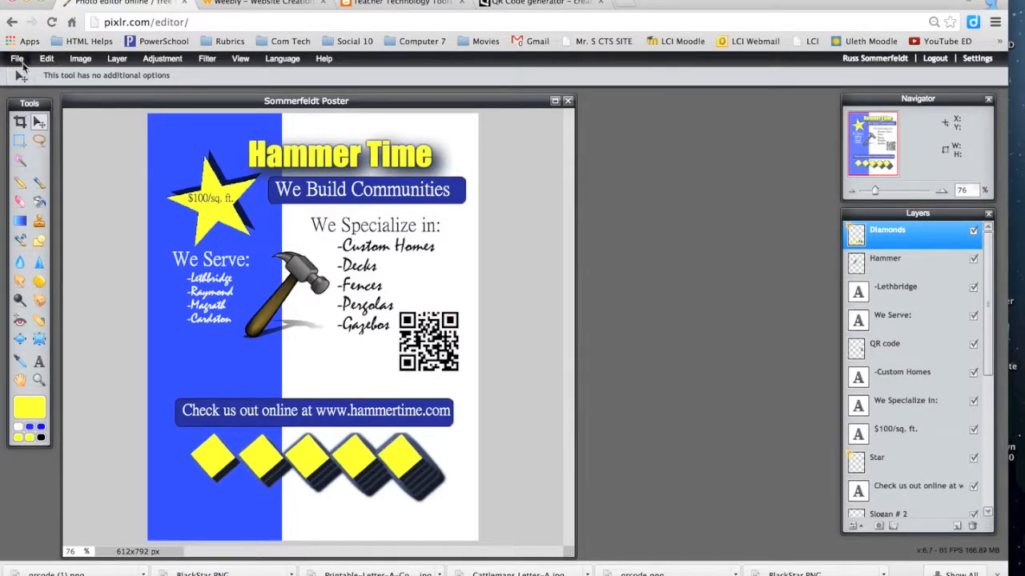
pyautogui.click(18, 60)
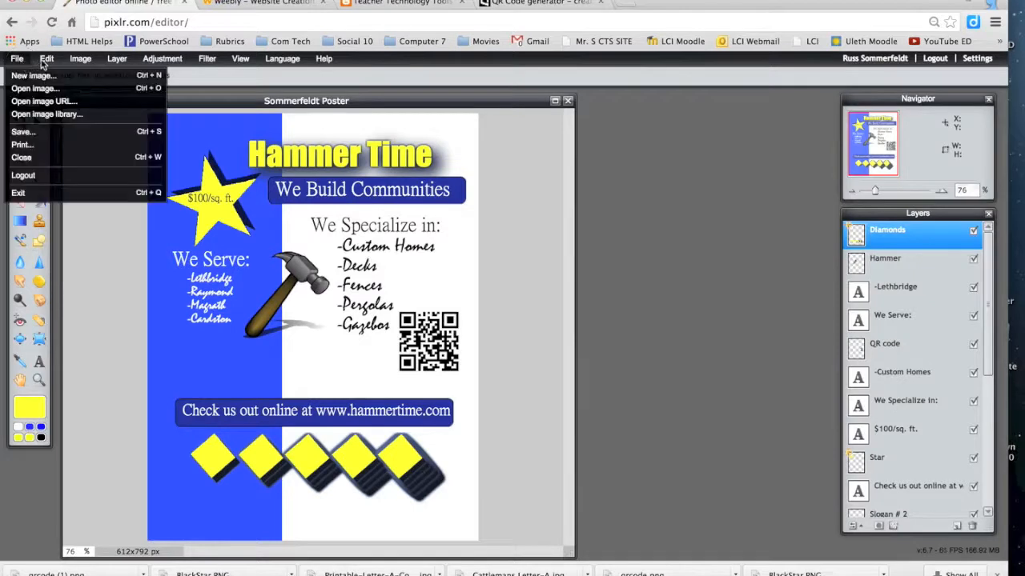
pyautogui.click(46, 63)
pyautogui.click(57, 159)
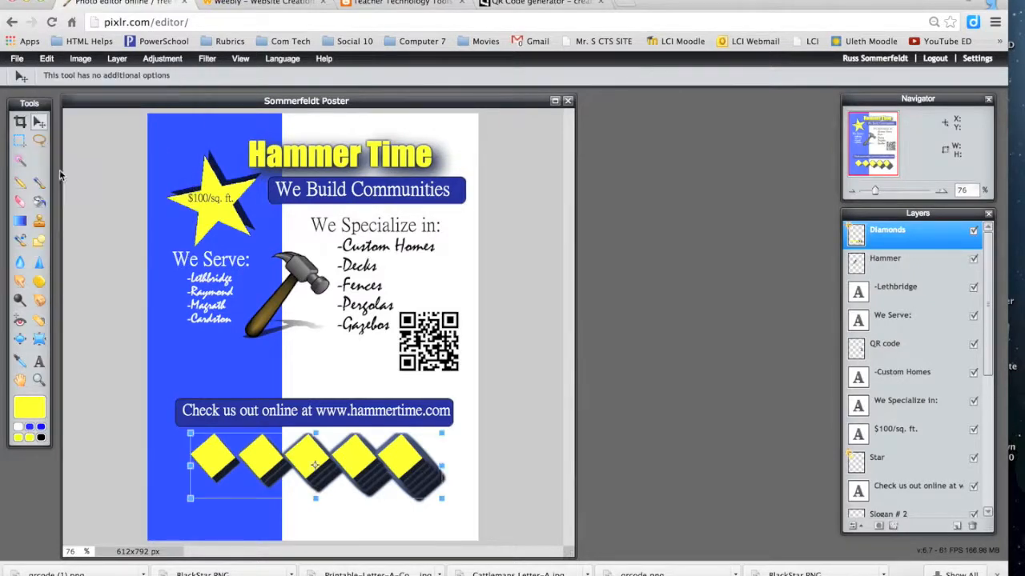
pyautogui.moveTo(181, 433); pyautogui.dragTo(306, 525)
pyautogui.moveTo(390, 511); pyautogui.dragTo(442, 494)
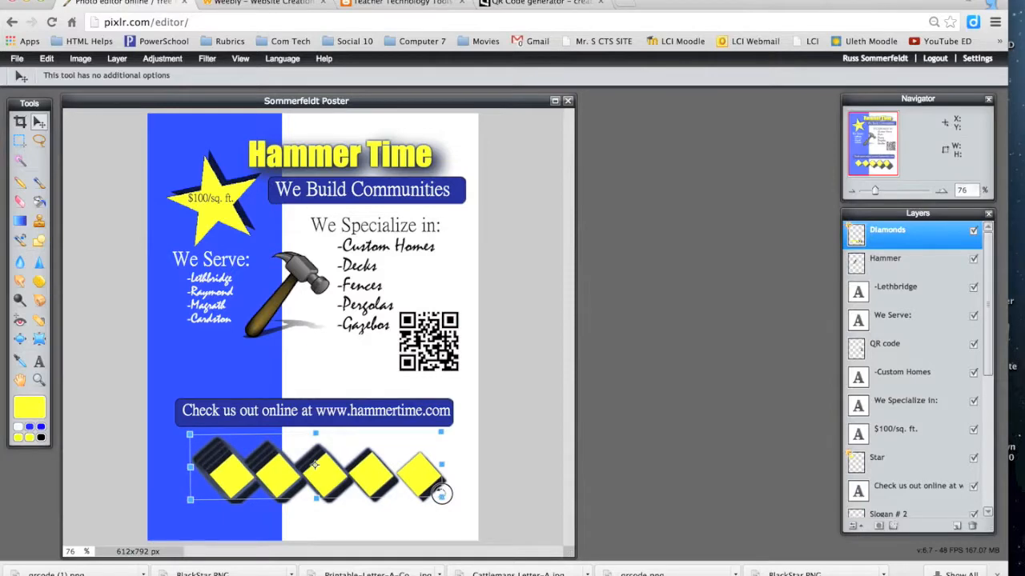
pyautogui.click(41, 140)
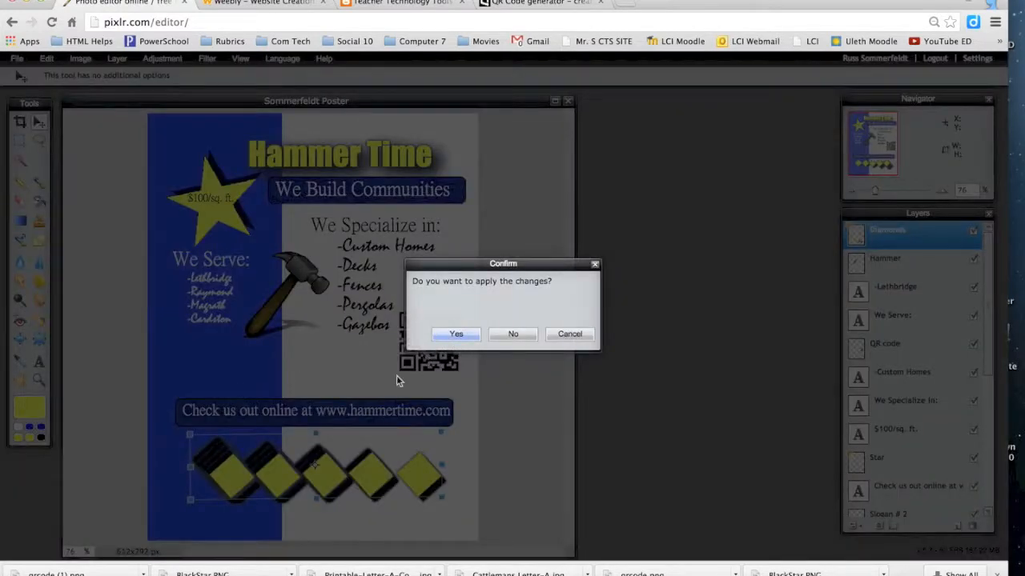
pyautogui.press('Return')
pyautogui.moveTo(277, 490); pyautogui.dragTo(275, 471)
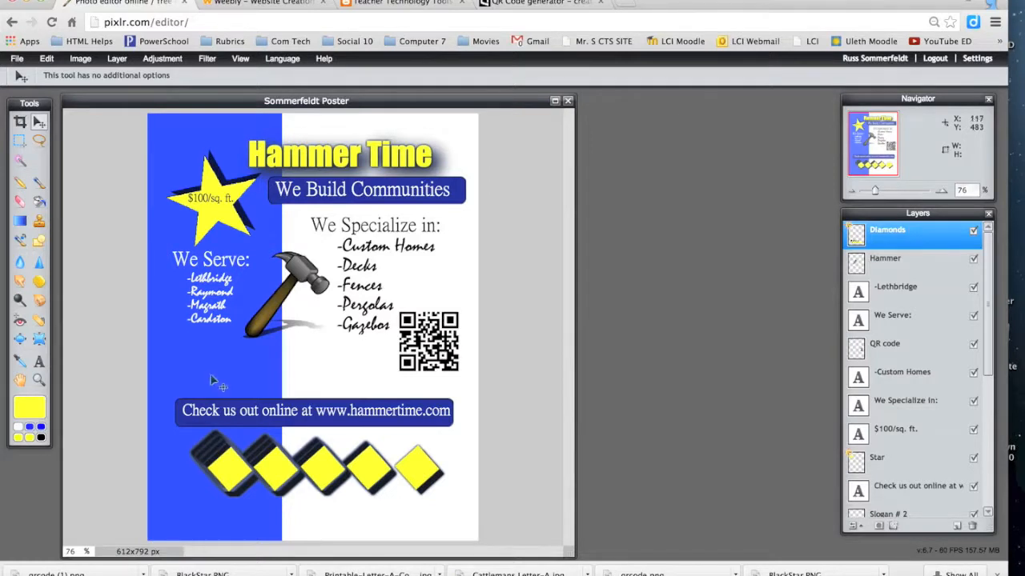
pyautogui.click(37, 362)
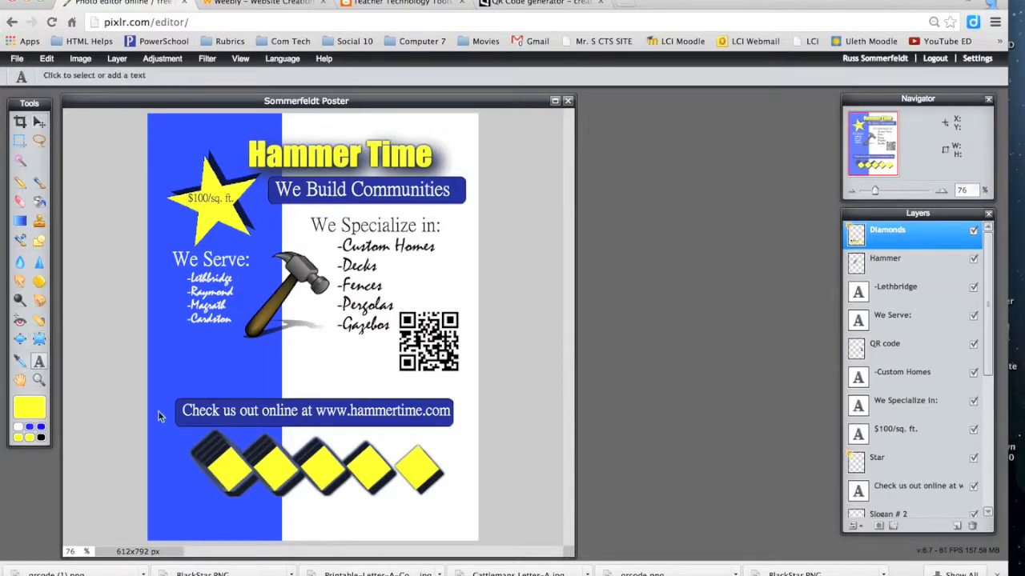
pyautogui.click(222, 472)
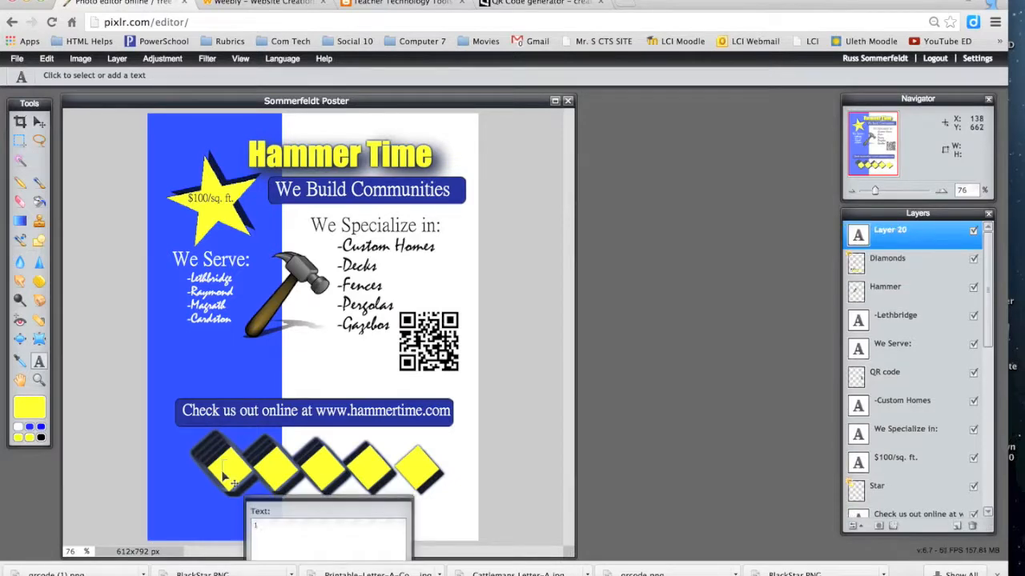
pyautogui.moveTo(335, 501); pyautogui.dragTo(578, 306)
pyautogui.click(625, 434)
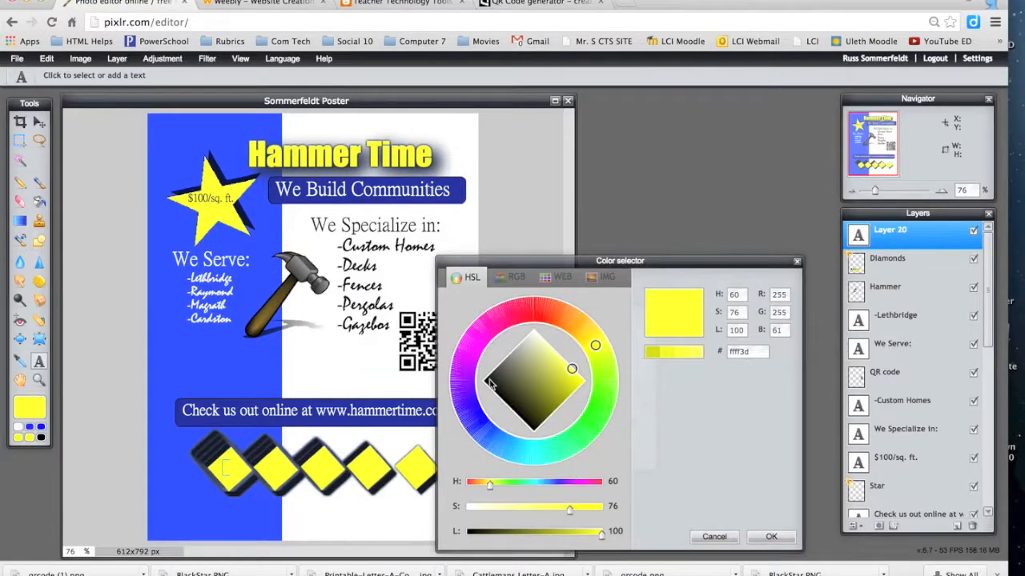
pyautogui.click(490, 382)
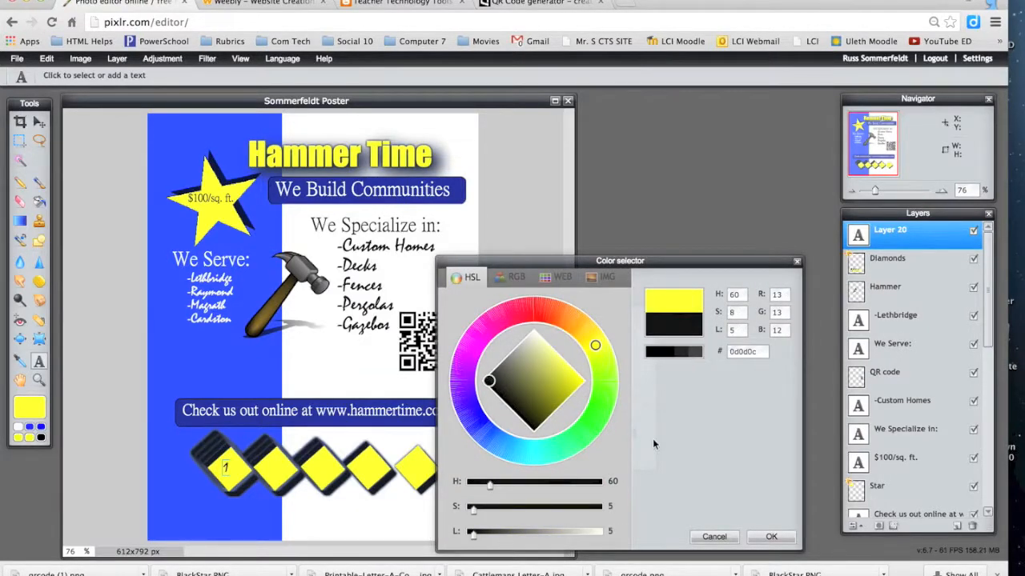
pyautogui.click(772, 537)
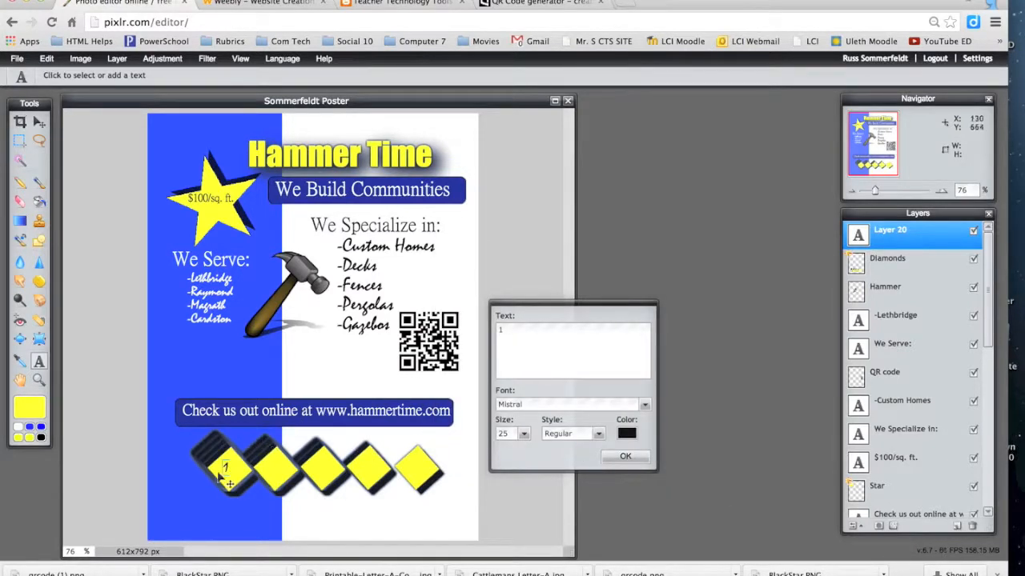
pyautogui.moveTo(225, 467); pyautogui.dragTo(229, 470)
pyautogui.click(644, 405)
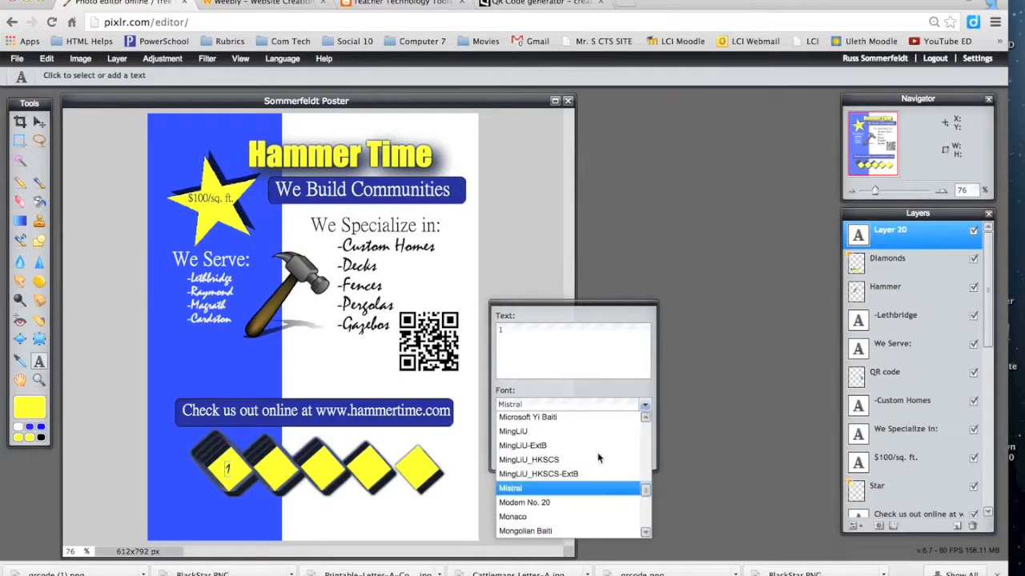
pyautogui.click(551, 517)
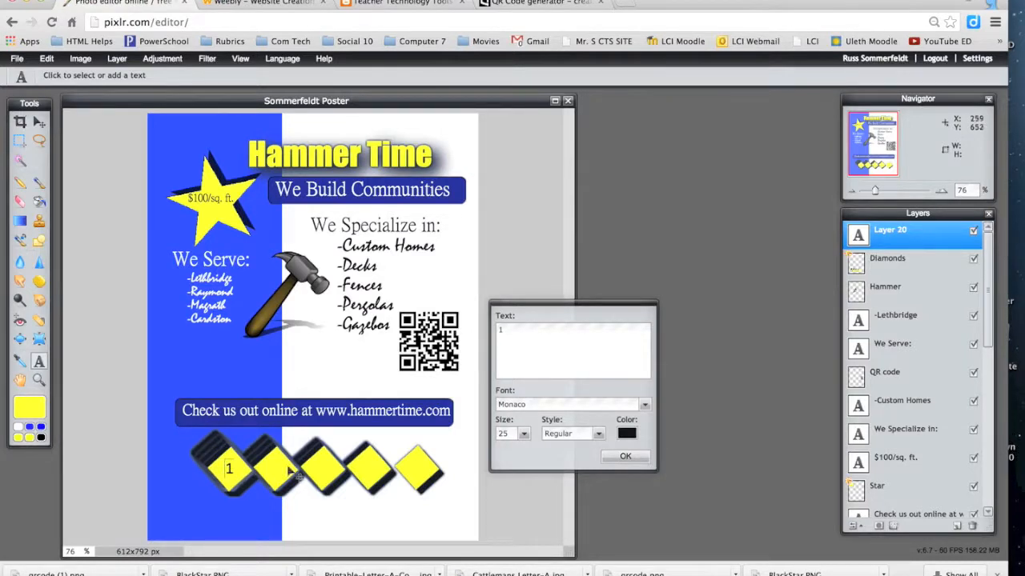
pyautogui.click(622, 457)
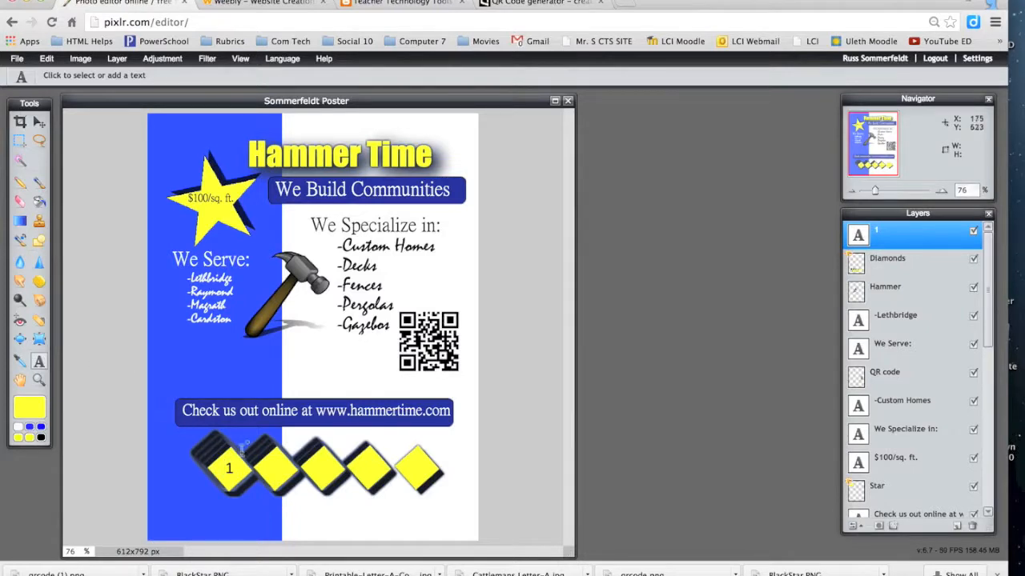
pyautogui.click(268, 468)
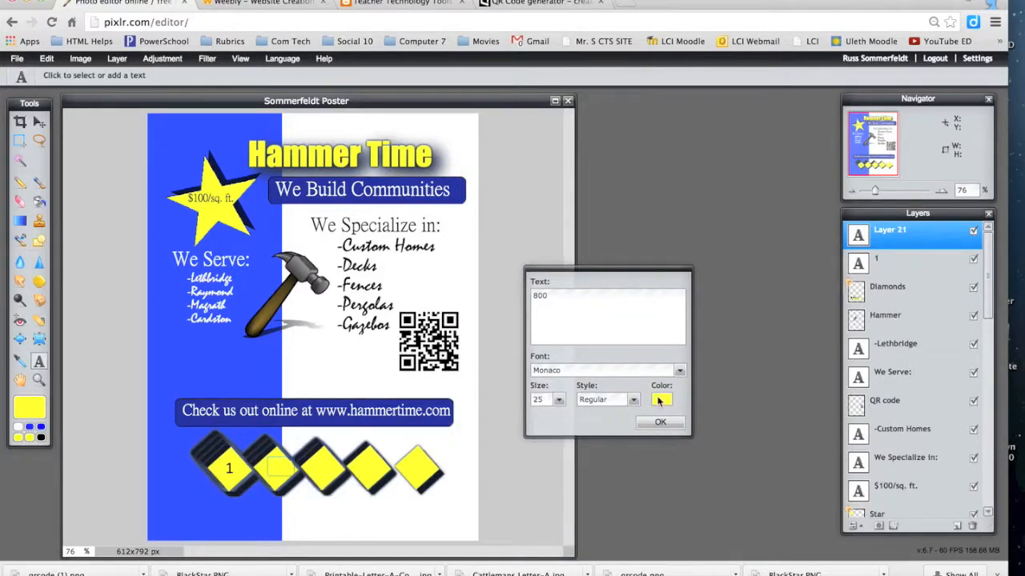
pyautogui.click(659, 401)
pyautogui.click(490, 382)
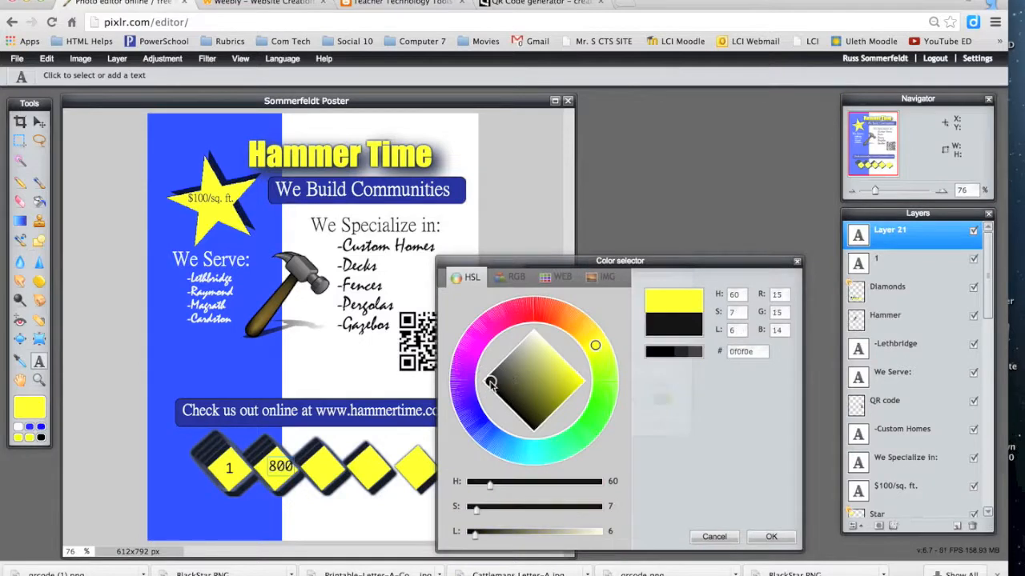
pyautogui.click(755, 538)
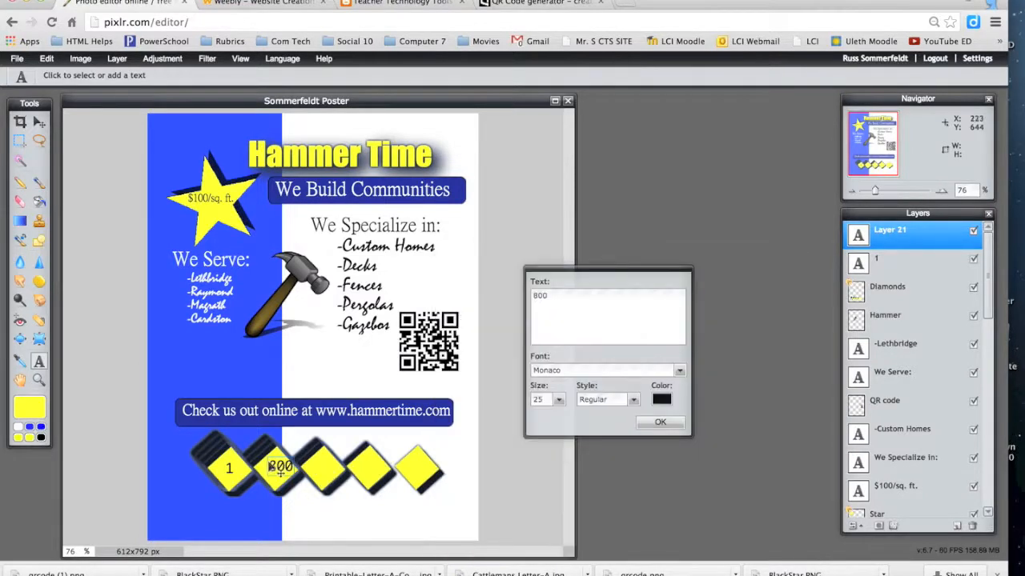
pyautogui.moveTo(285, 475); pyautogui.dragTo(270, 467)
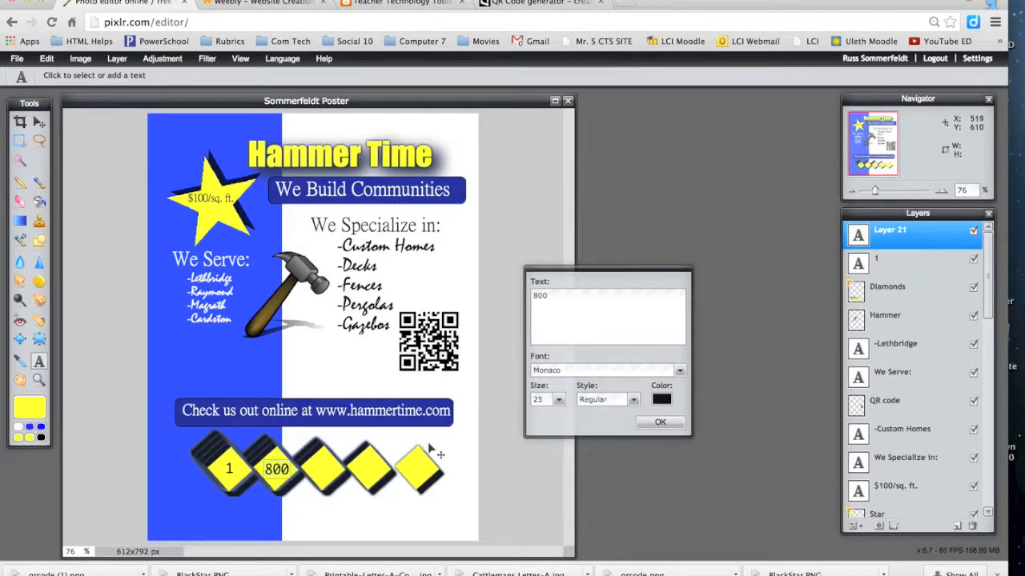
pyautogui.click(38, 364)
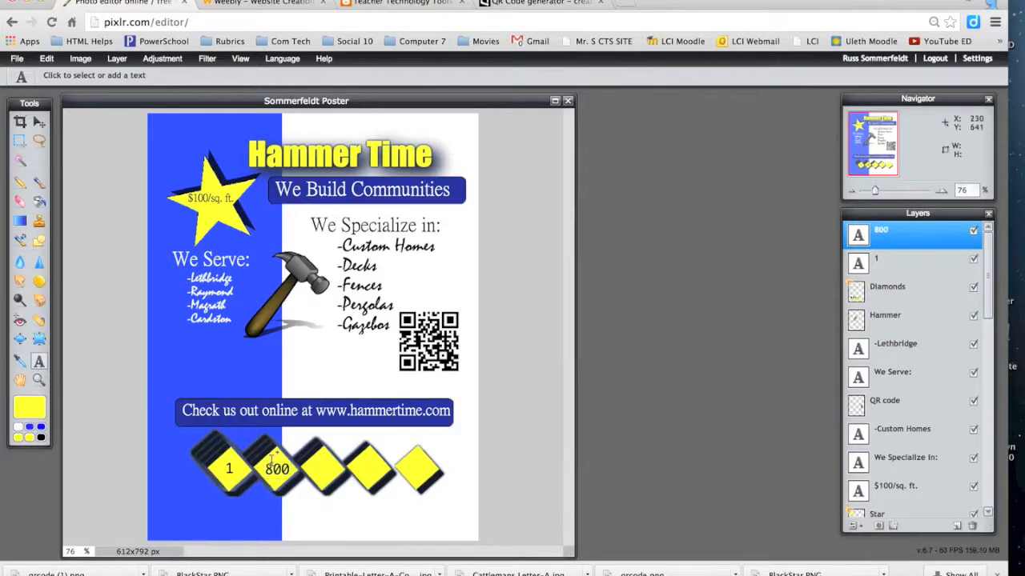
pyautogui.click(319, 472)
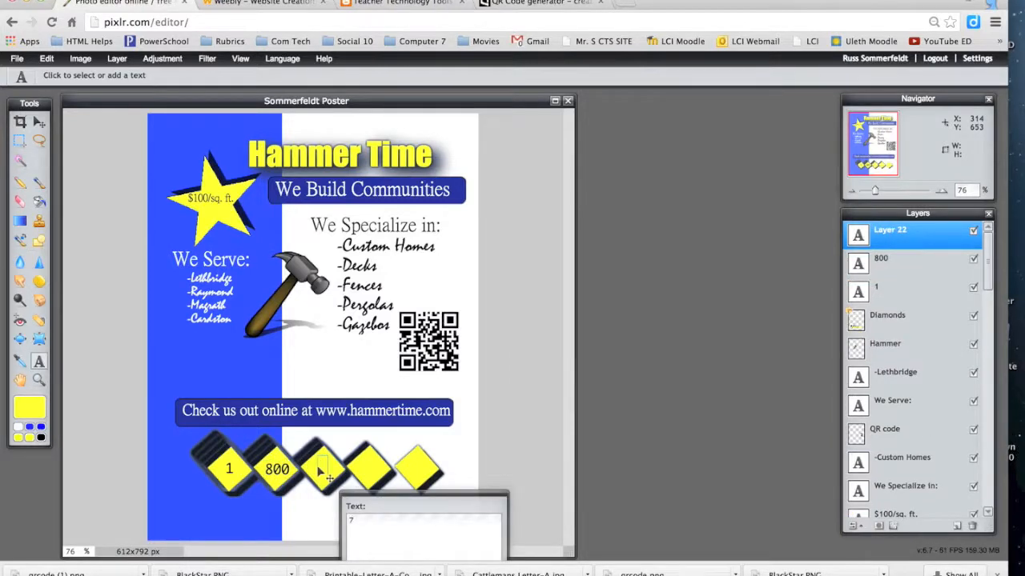
pyautogui.moveTo(461, 497); pyautogui.dragTo(575, 318)
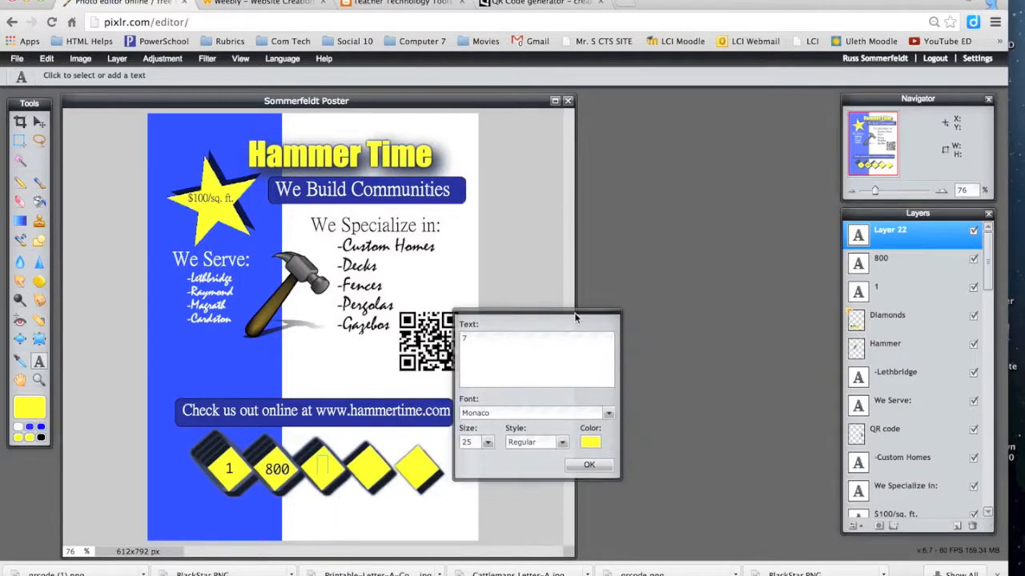
pyautogui.click(590, 442)
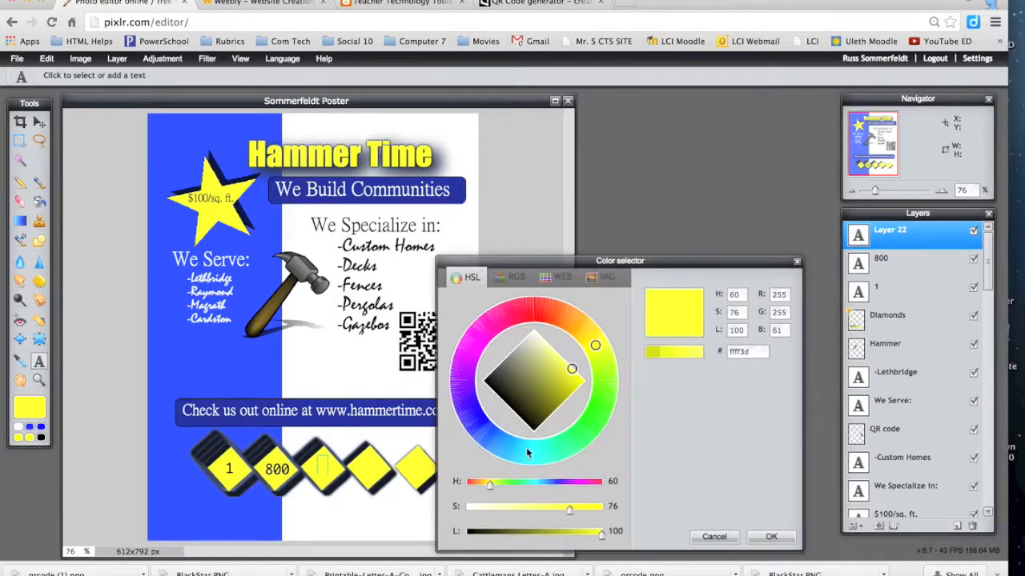
pyautogui.click(489, 379)
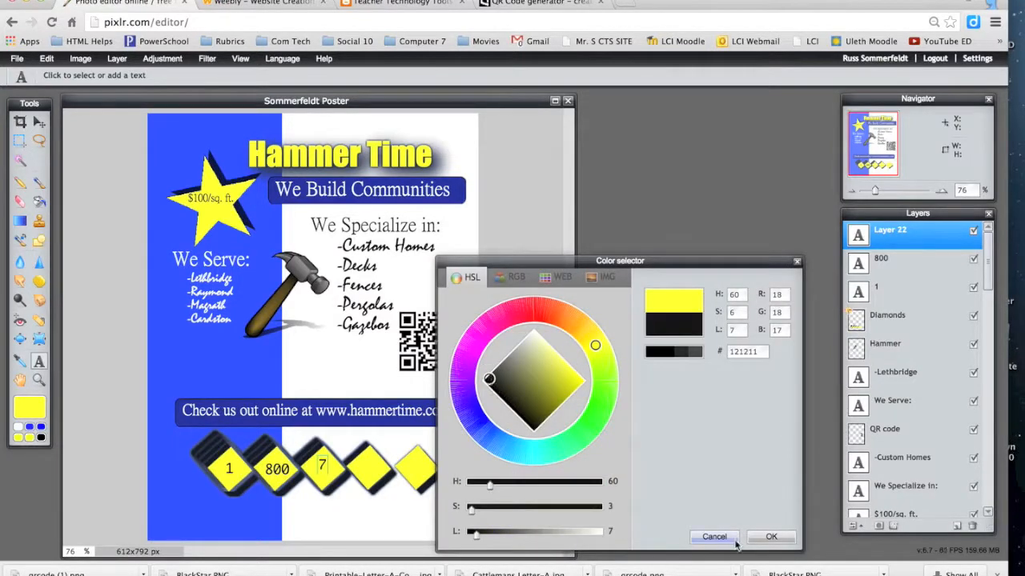
pyautogui.click(770, 536)
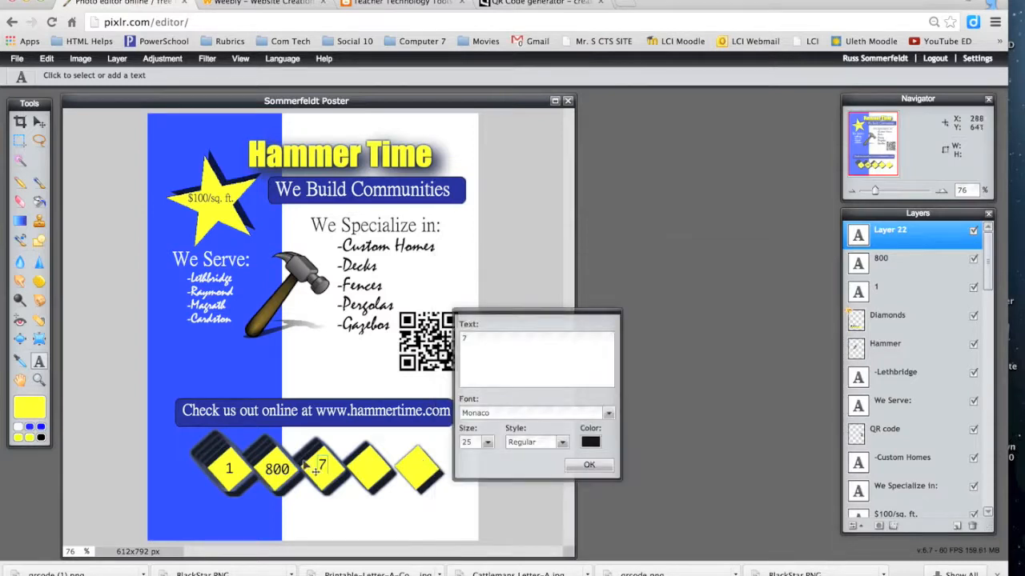
pyautogui.moveTo(320, 462); pyautogui.dragTo(324, 465)
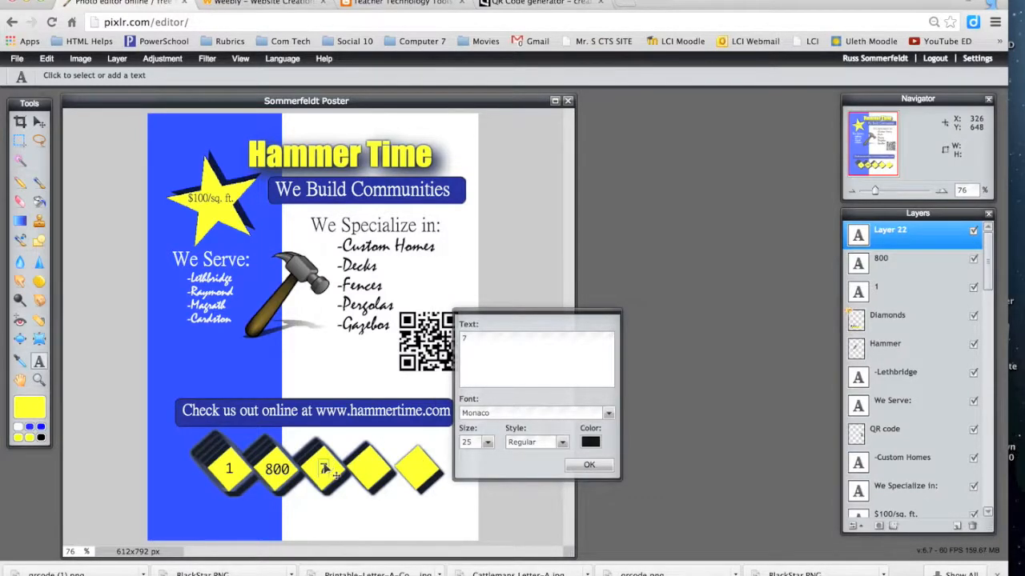
pyautogui.click(589, 466)
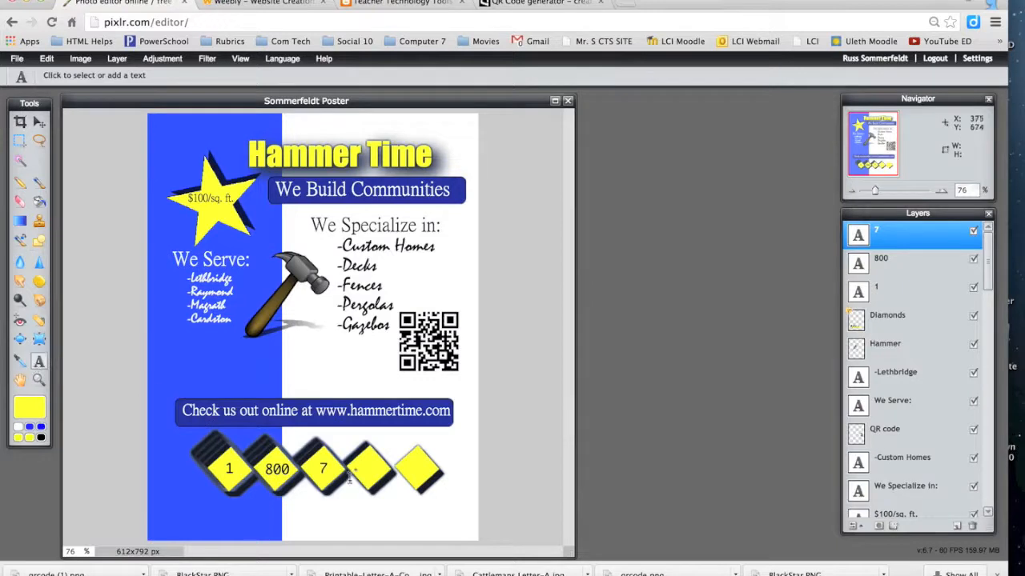
pyautogui.click(360, 468)
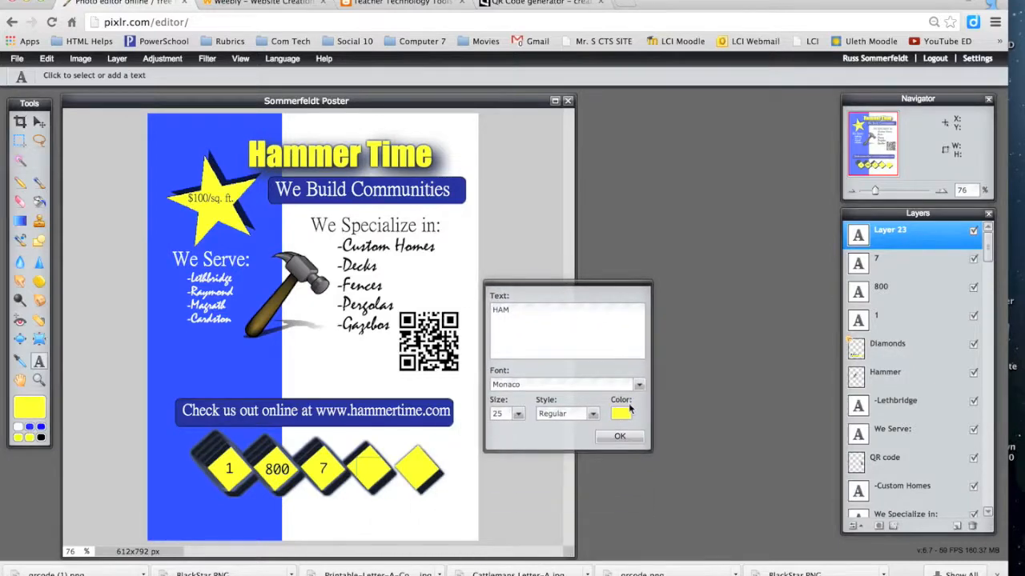
pyautogui.click(621, 412)
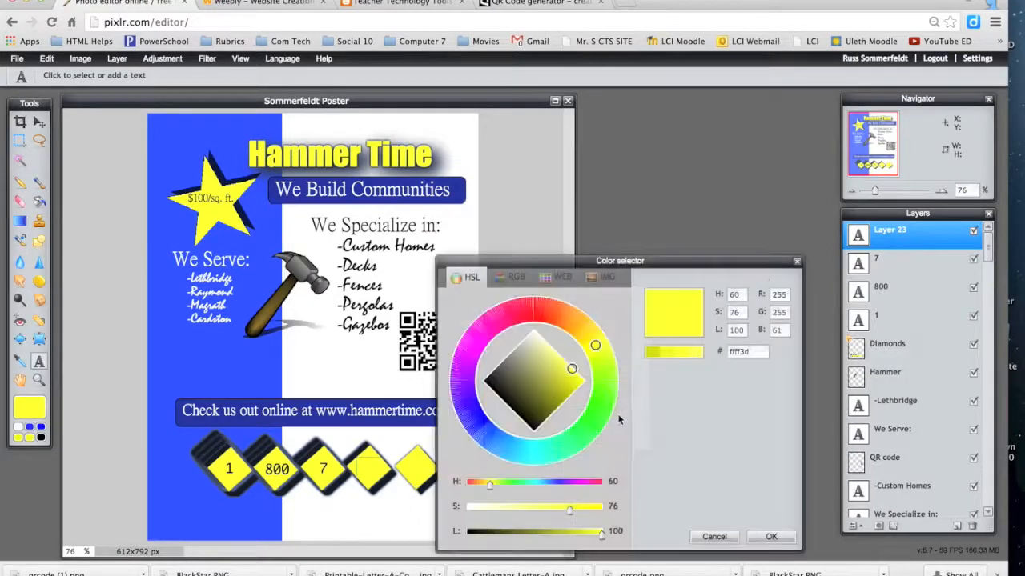
pyautogui.click(489, 384)
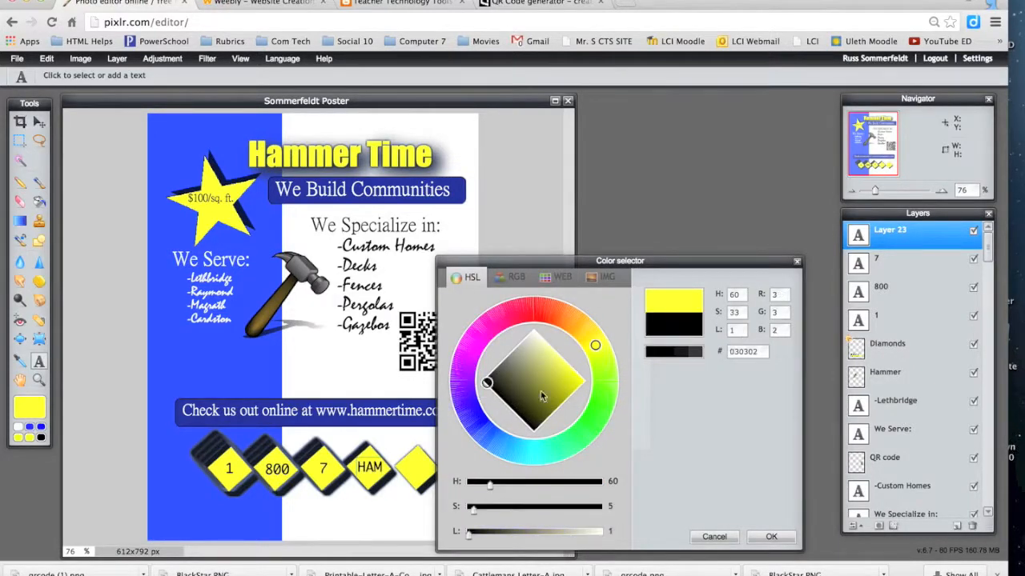
pyautogui.click(768, 537)
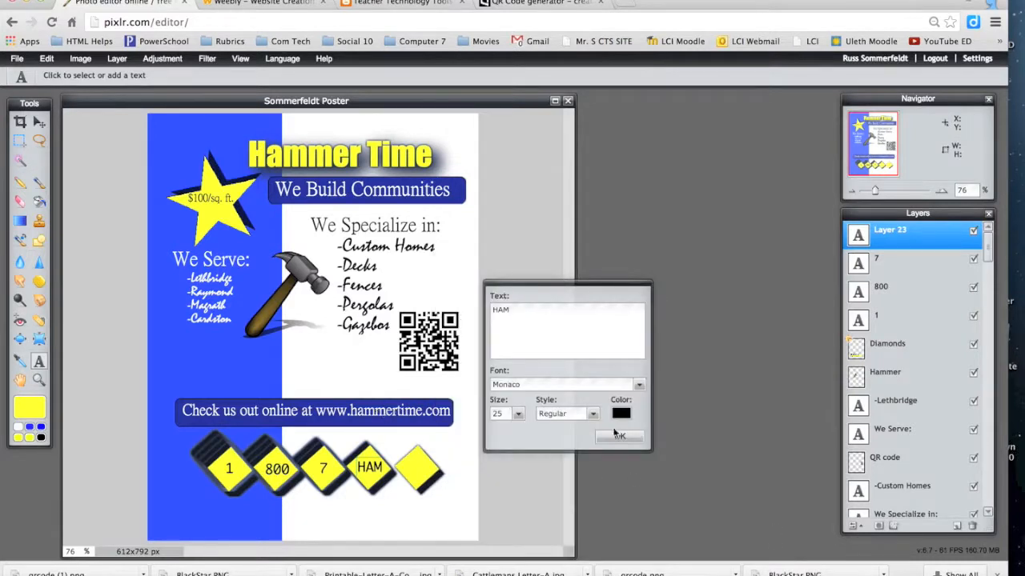
pyautogui.click(618, 438)
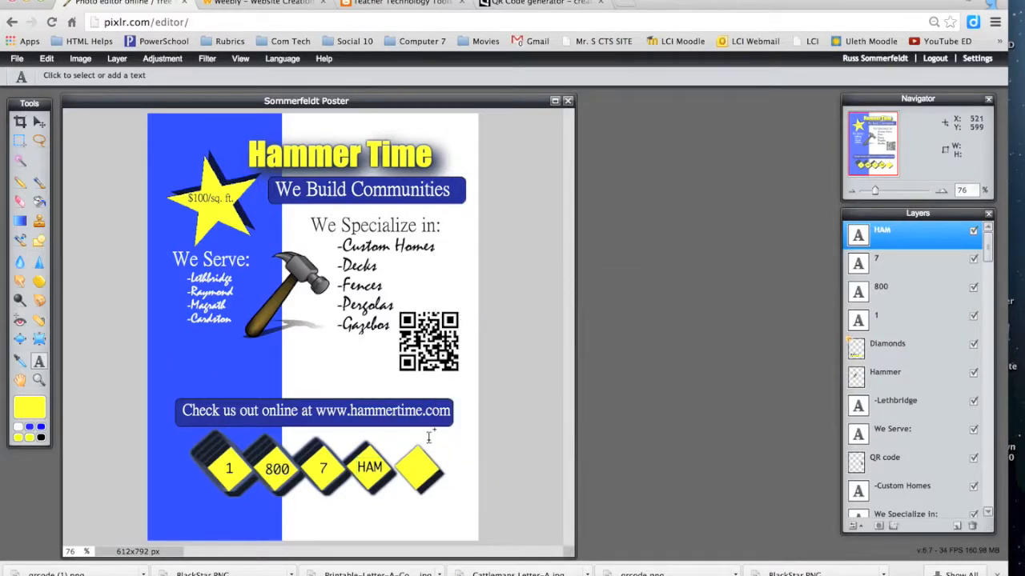
pyautogui.click(408, 474)
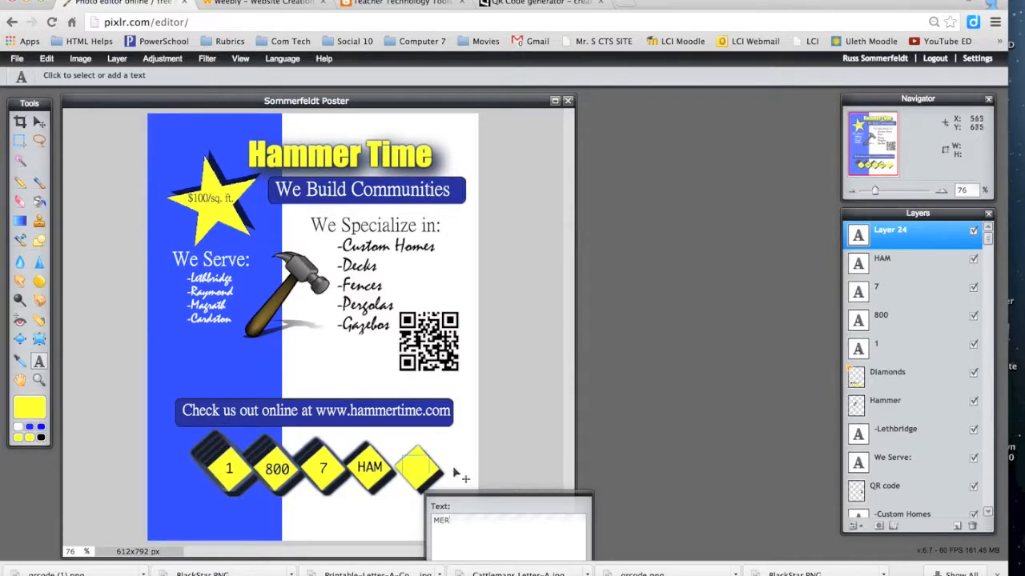
pyautogui.moveTo(482, 502); pyautogui.dragTo(559, 314)
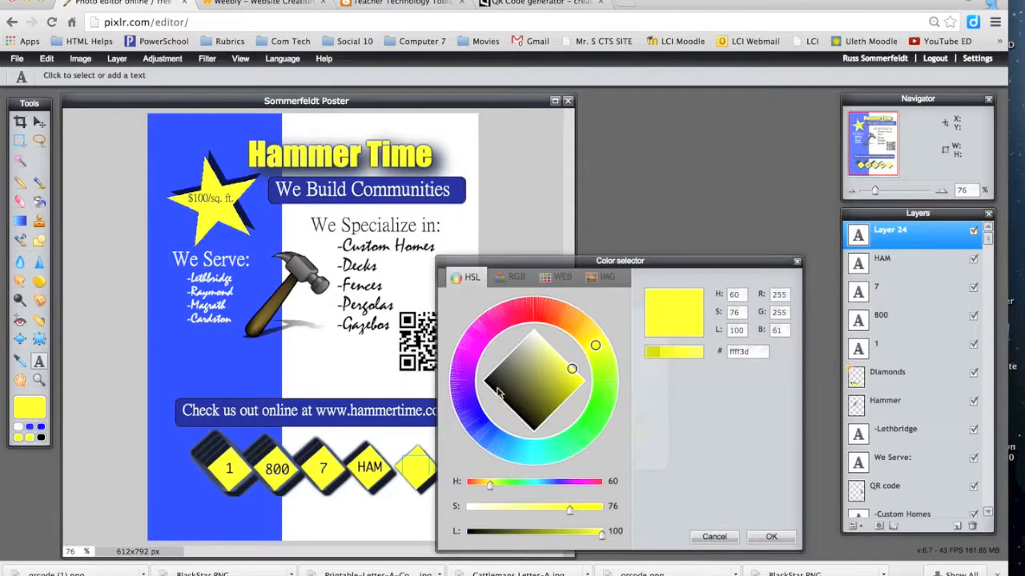
pyautogui.click(489, 383)
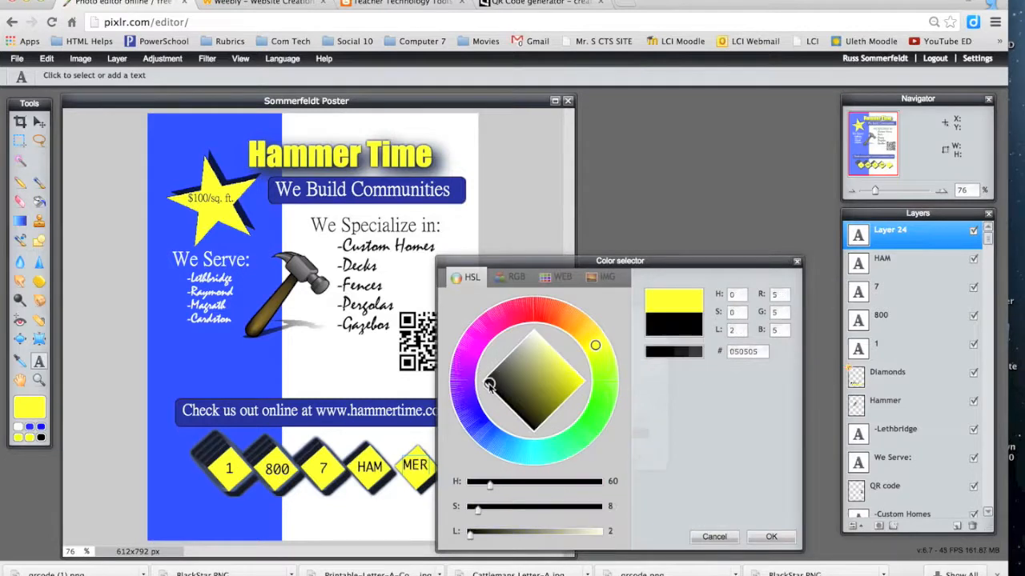
pyautogui.click(767, 538)
pyautogui.moveTo(406, 458); pyautogui.dragTo(410, 466)
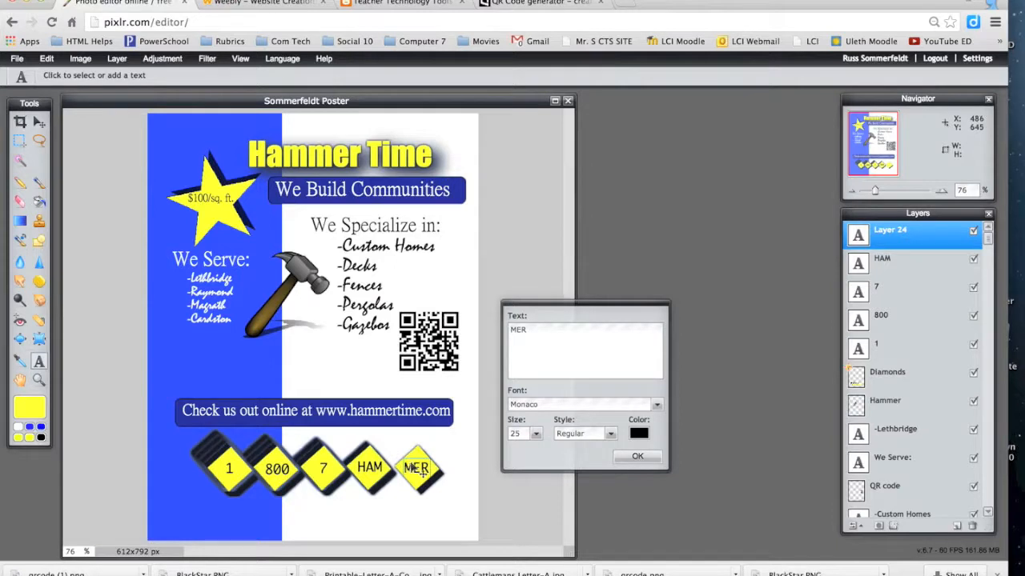
pyautogui.click(638, 457)
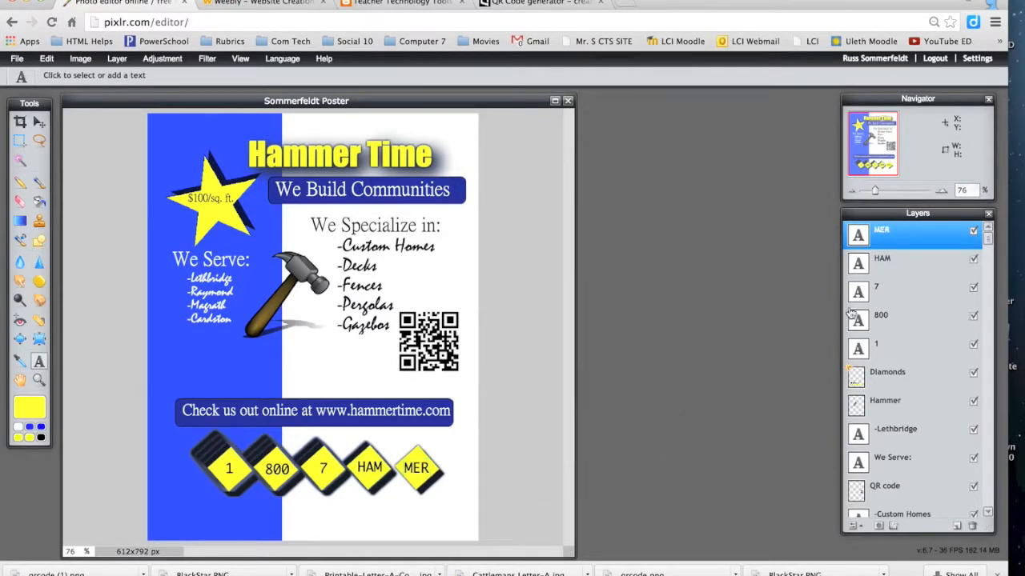
# Step: Merge the MER, HAM, 7 and 800 layers down into layer 1, then reposition the labels with the Move tool
pyautogui.rightClick(888, 242)
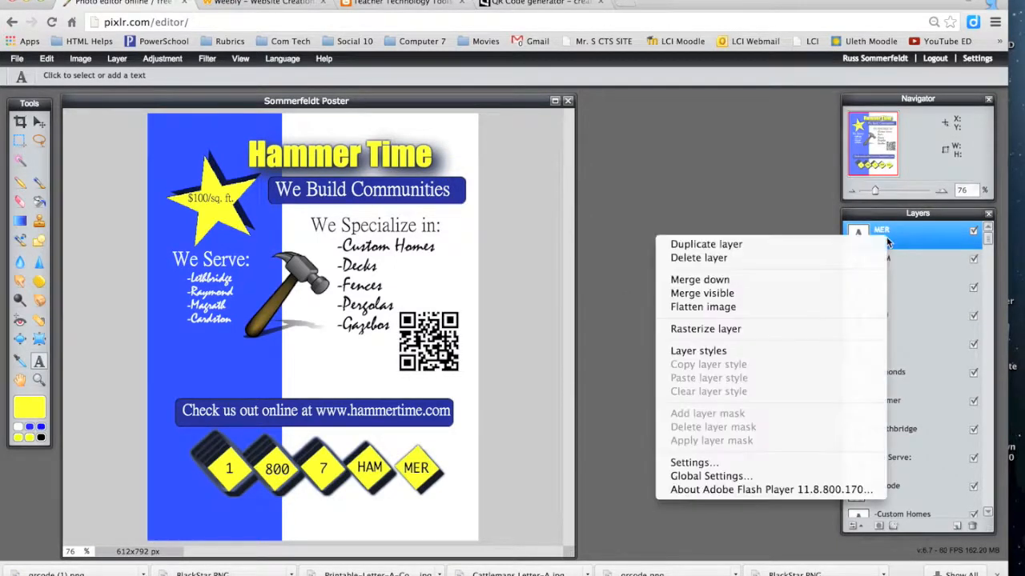
pyautogui.click(794, 277)
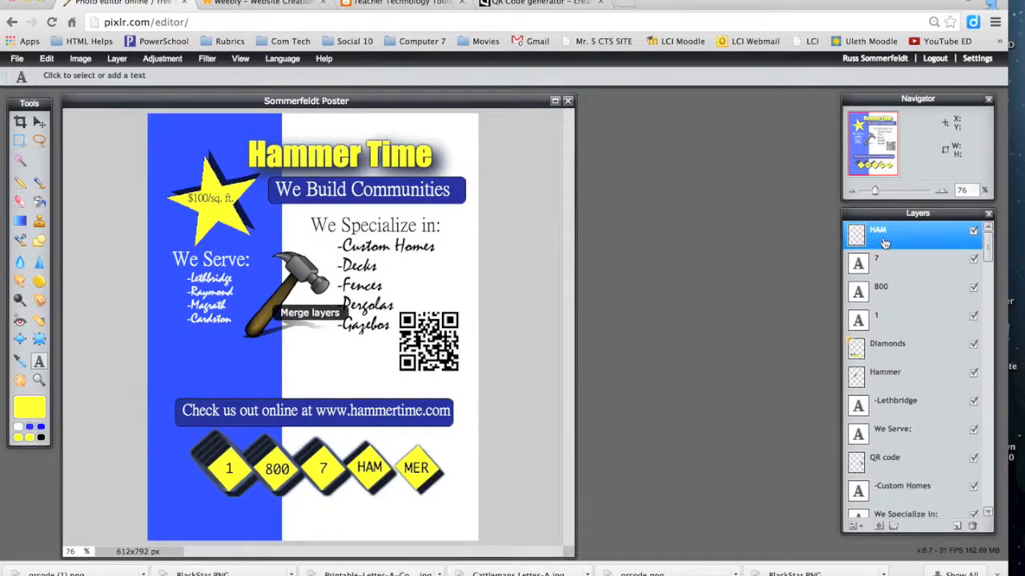
pyautogui.rightClick(883, 239)
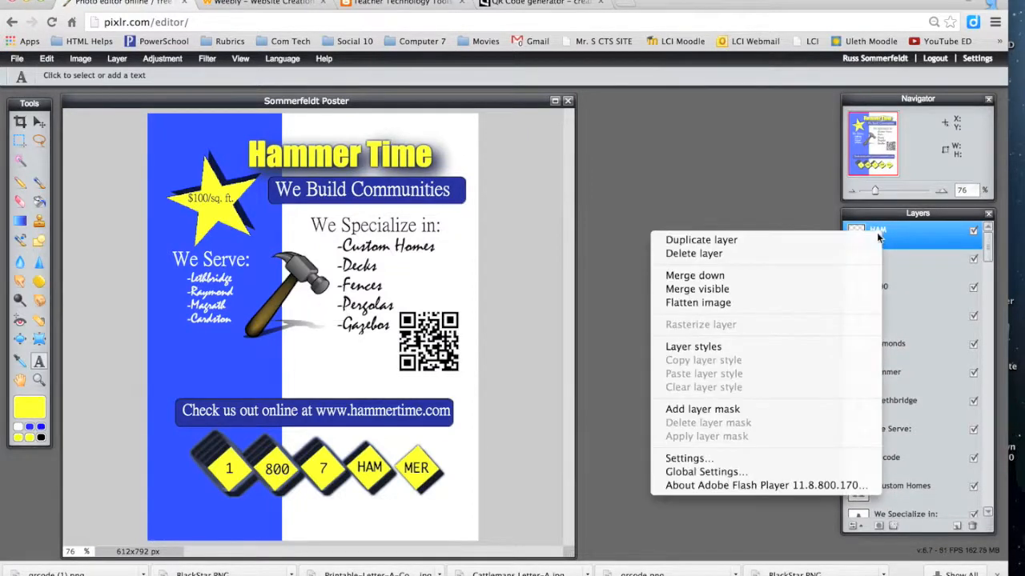
pyautogui.click(774, 274)
pyautogui.rightClick(884, 233)
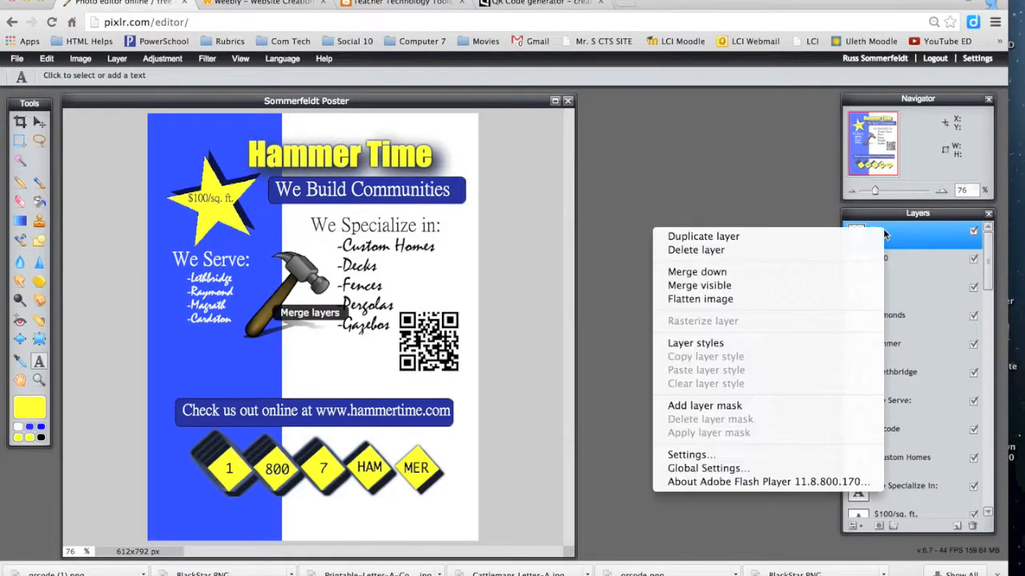
pyautogui.click(768, 275)
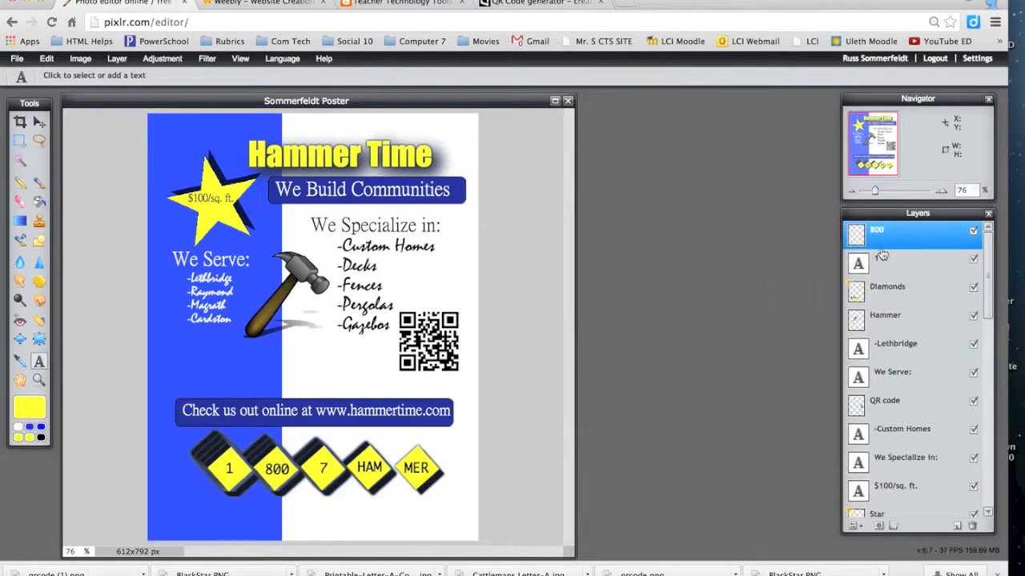
pyautogui.rightClick(883, 237)
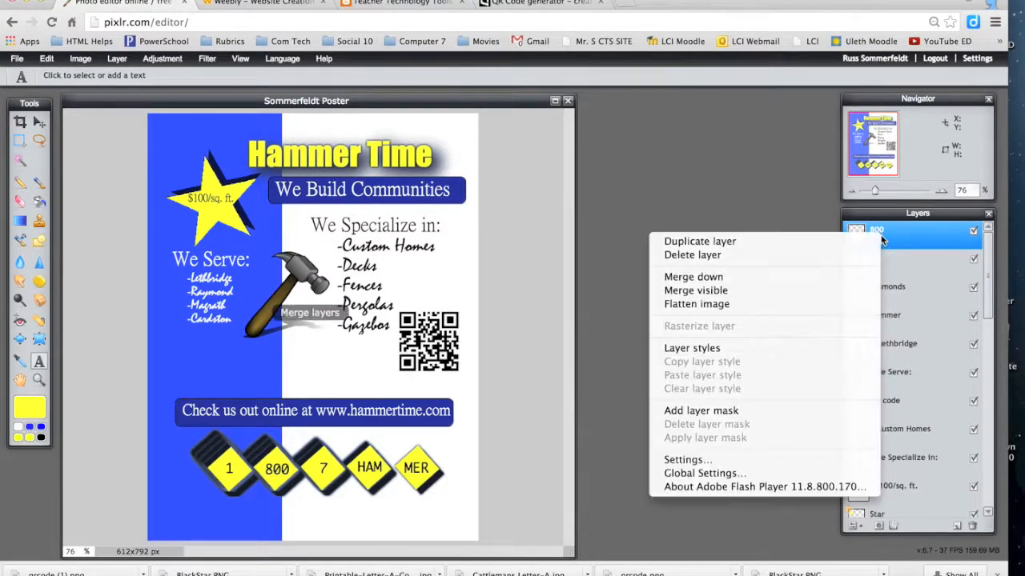
pyautogui.click(780, 276)
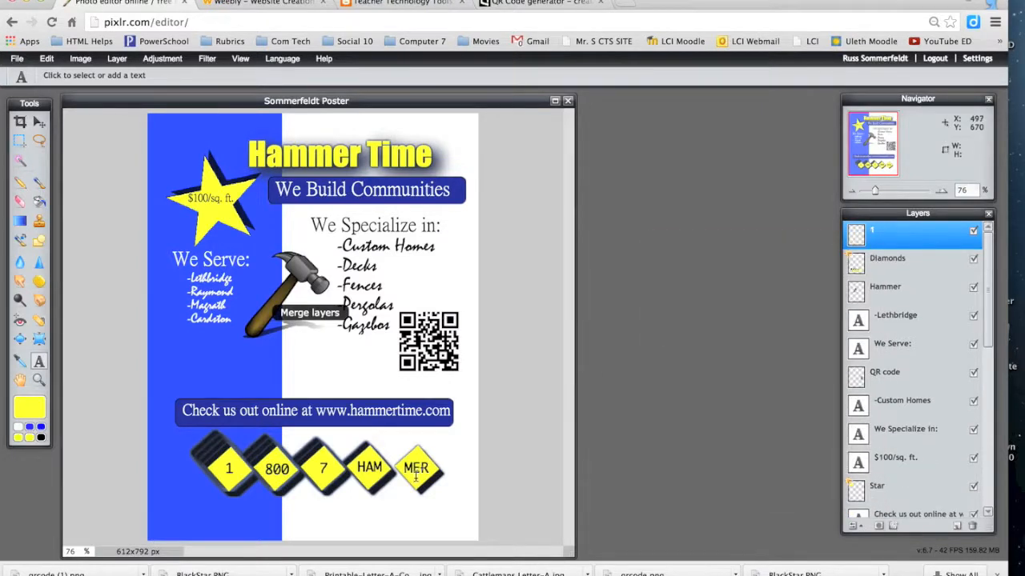
pyautogui.click(39, 125)
pyautogui.moveTo(422, 476)
pyautogui.mouseDown()
pyautogui.moveTo(390, 476)
pyautogui.moveTo(424, 476)
pyautogui.moveTo(463, 450)
pyautogui.moveTo(395, 469)
pyautogui.moveTo(420, 382)
pyautogui.moveTo(404, 440)
pyautogui.moveTo(420, 476)
pyautogui.mouseUp()
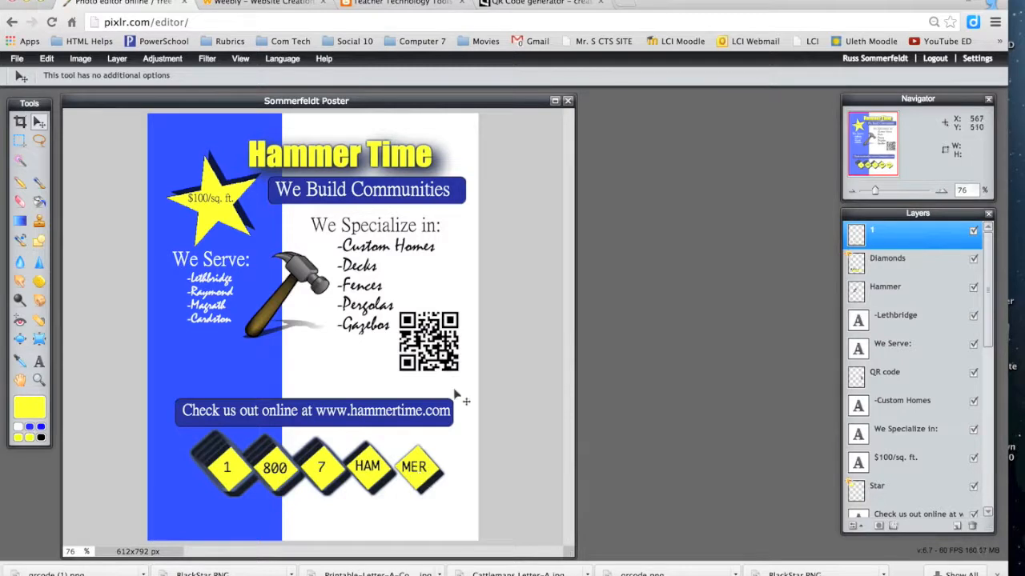
# Step: Select the Diamonds layer and shift the diamonds slightly up and left under the numbers
pyautogui.click(898, 274)
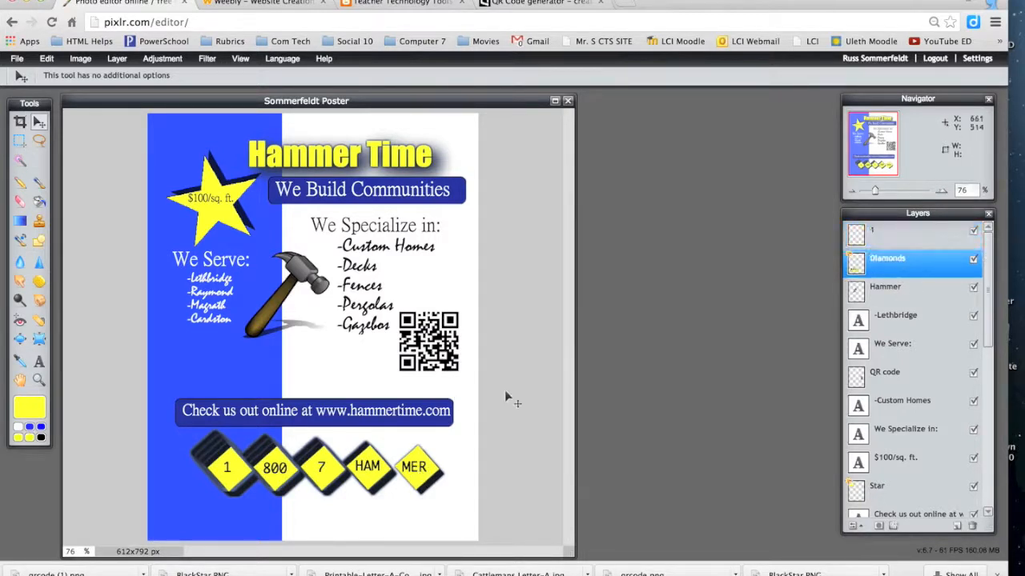
pyautogui.moveTo(370, 475)
pyautogui.mouseDown()
pyautogui.moveTo(361, 467)
pyautogui.moveTo(364, 477)
pyautogui.mouseUp()
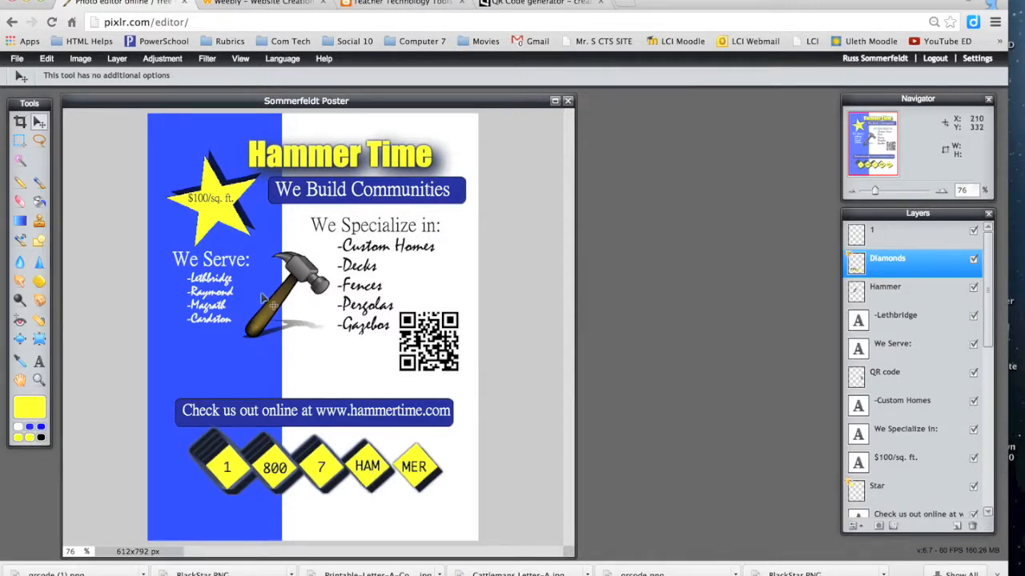
# Step: Save as PXD (layered) to Sommerfeldt Poster.pxd in Pixlr Graphics, replacing the existing file
pyautogui.click(17, 60)
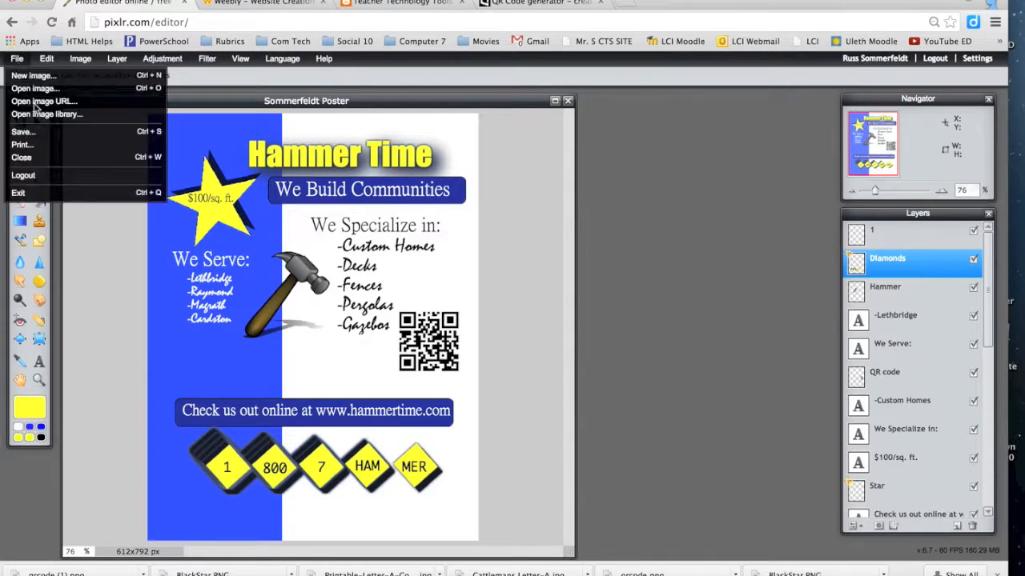
pyautogui.click(48, 131)
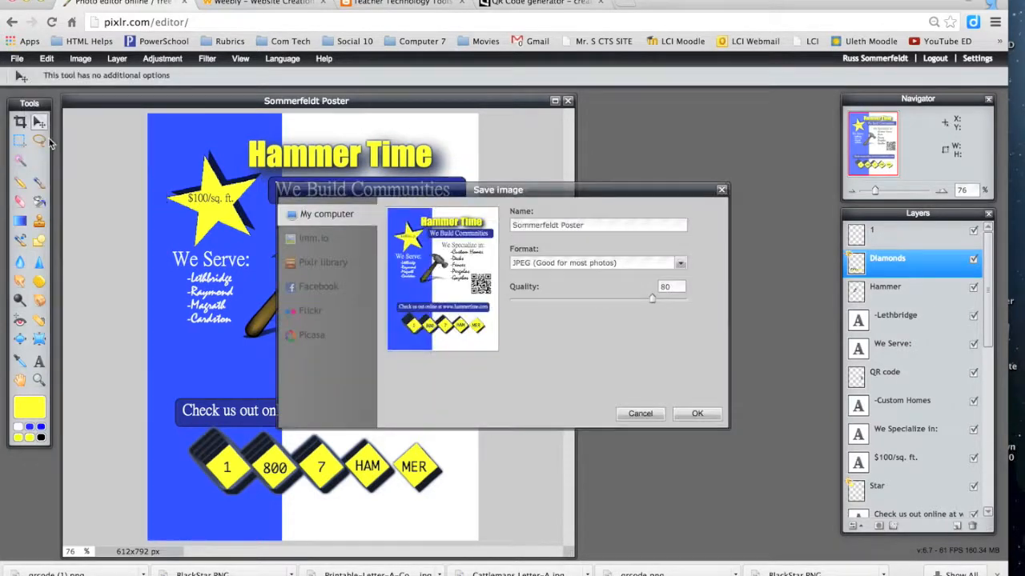
pyautogui.click(680, 263)
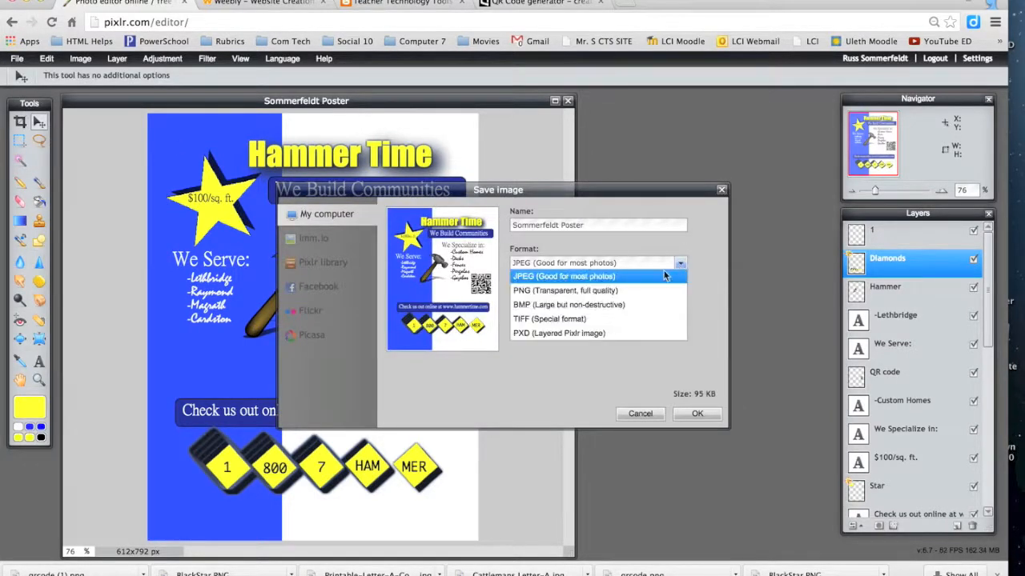
pyautogui.click(598, 335)
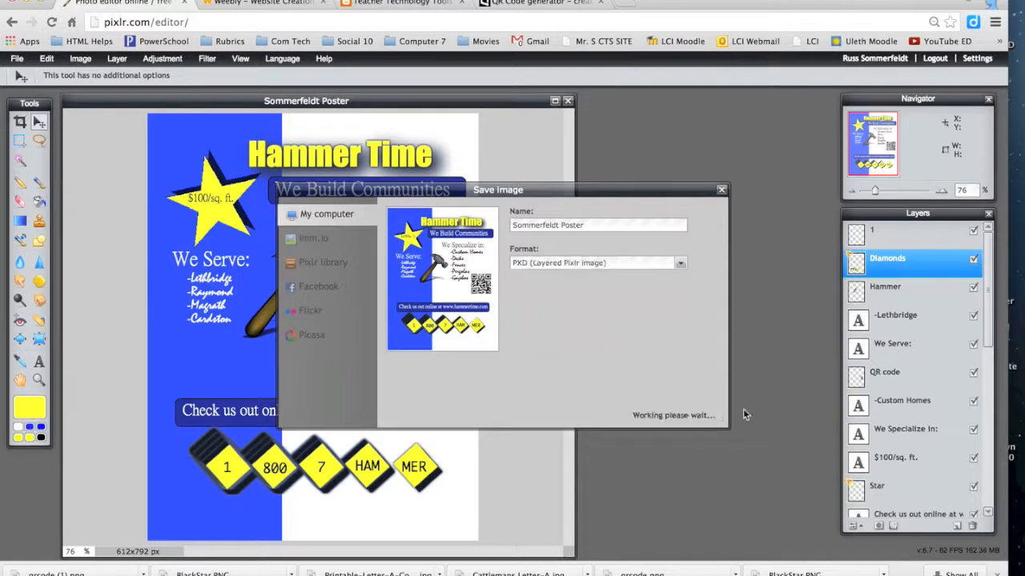
pyautogui.click(697, 414)
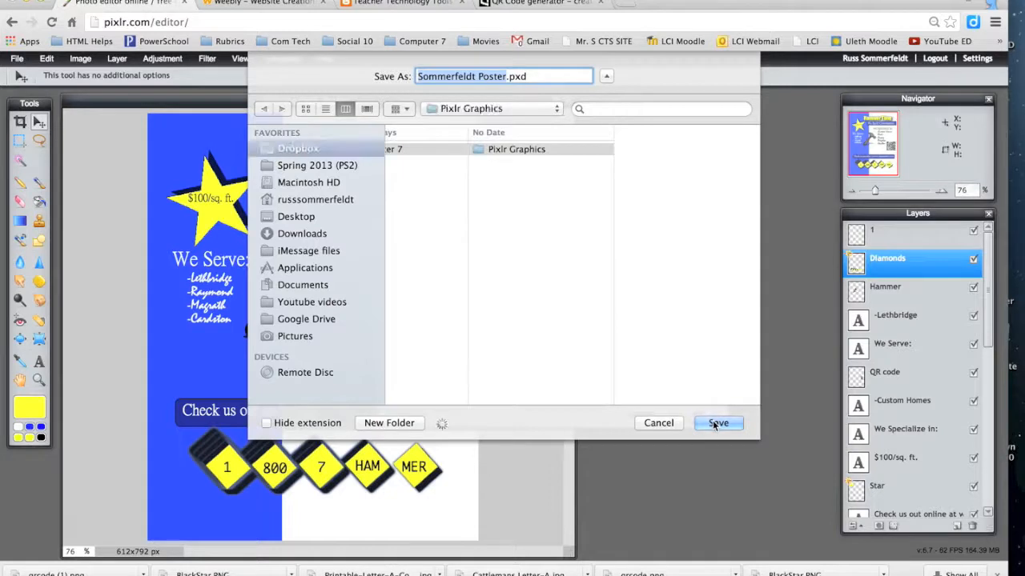
pyautogui.click(716, 423)
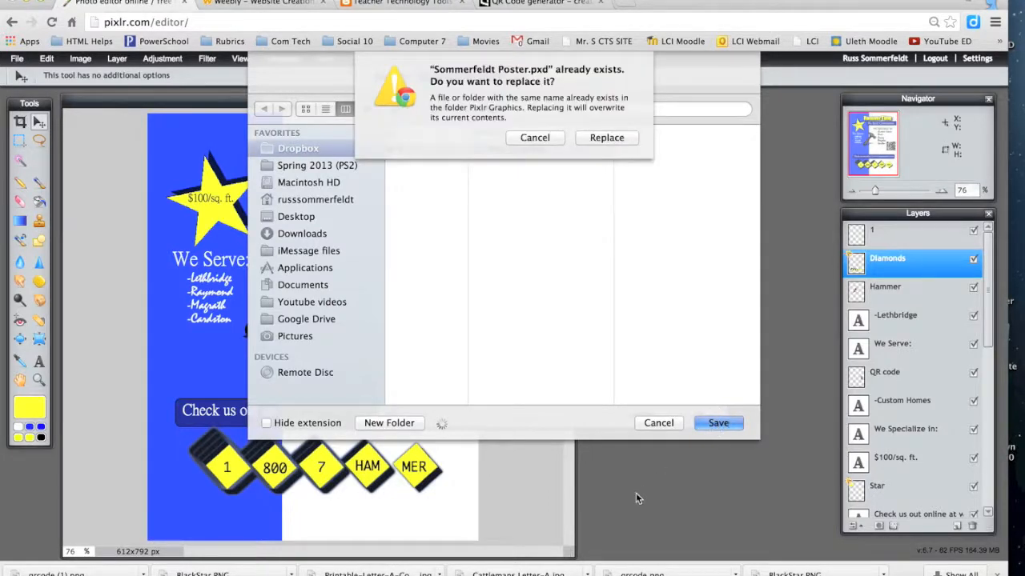
pyautogui.click(591, 142)
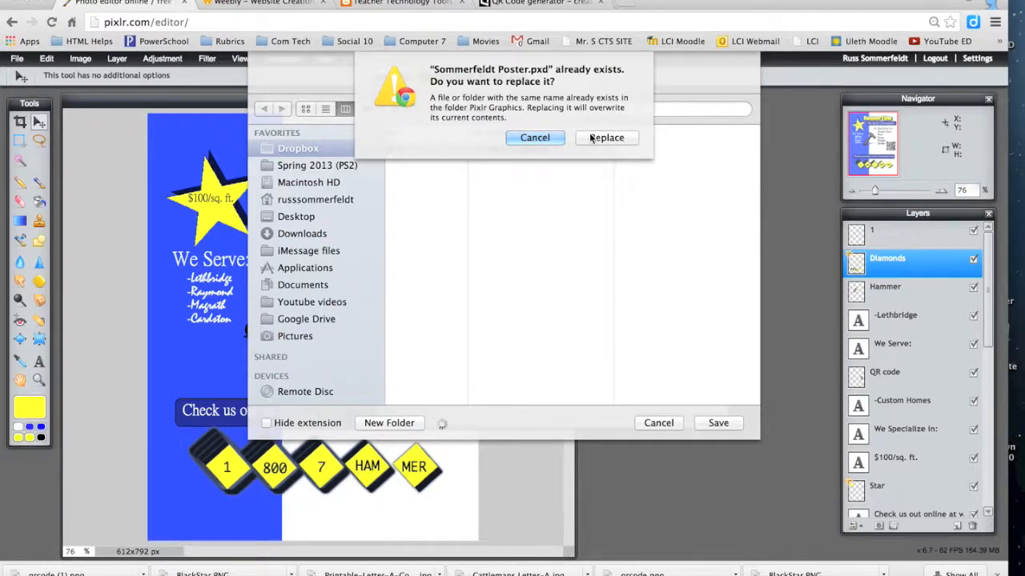
pyautogui.click(592, 140)
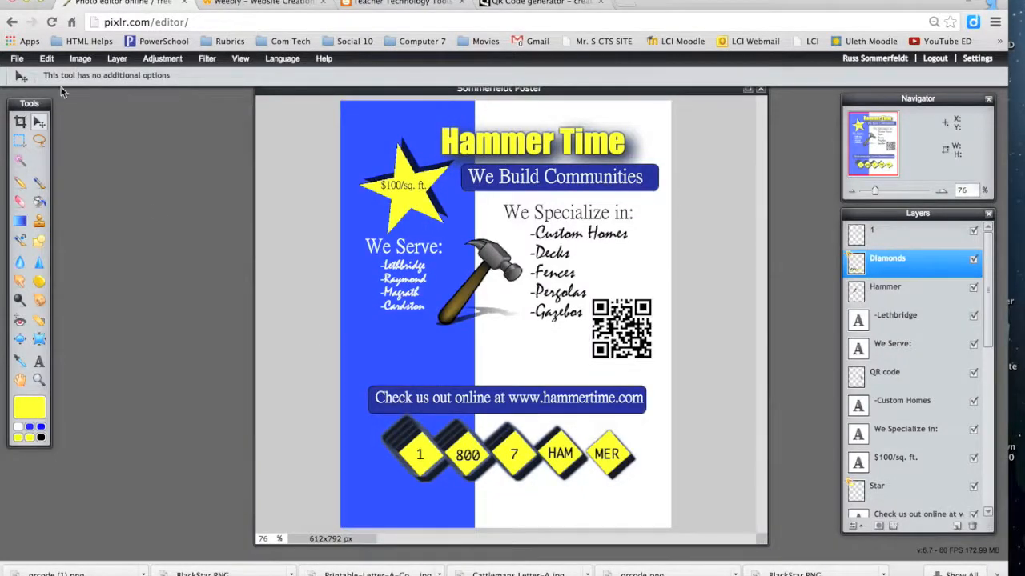
# Step: Save a JPEG copy at quality 100 as Sommerfeldt Poster.jpg in Desktop > pixlr
pyautogui.click(17, 62)
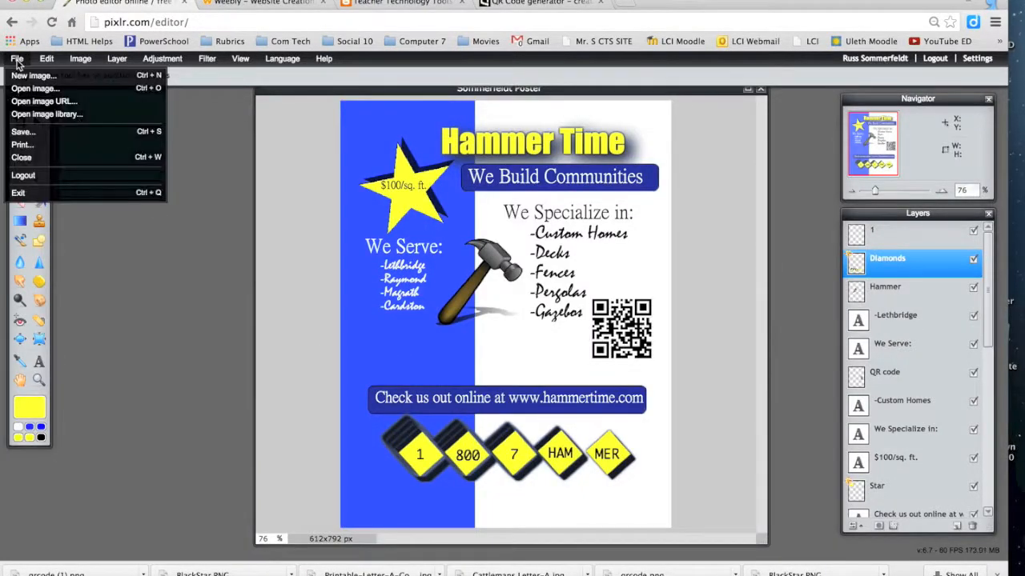
pyautogui.click(24, 132)
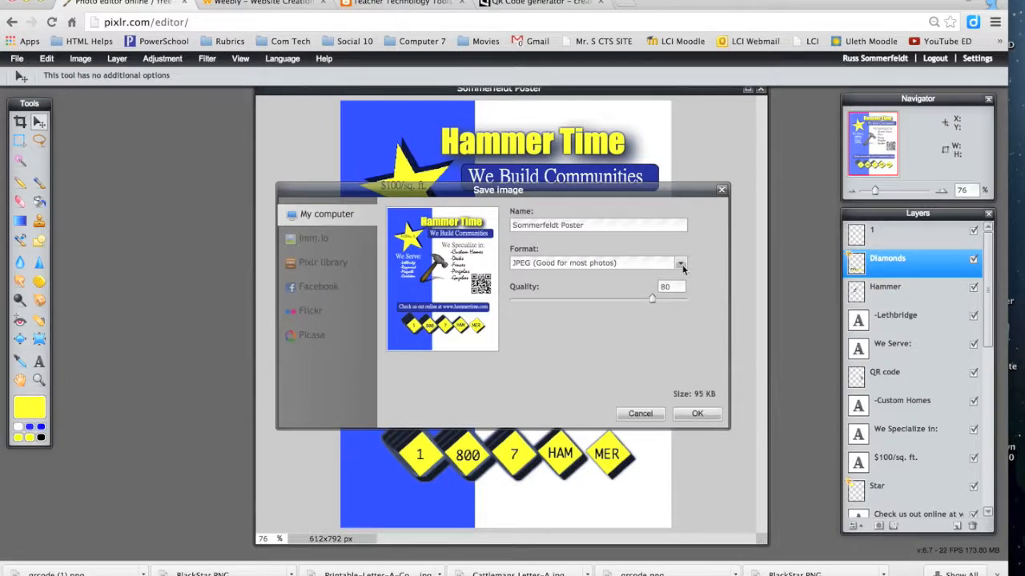
pyautogui.click(679, 264)
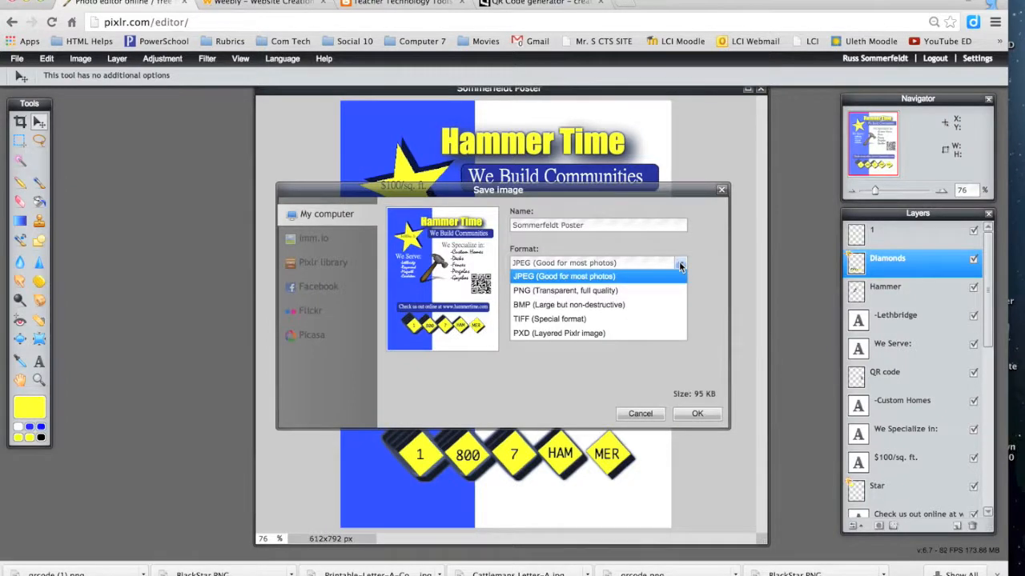
pyautogui.click(630, 278)
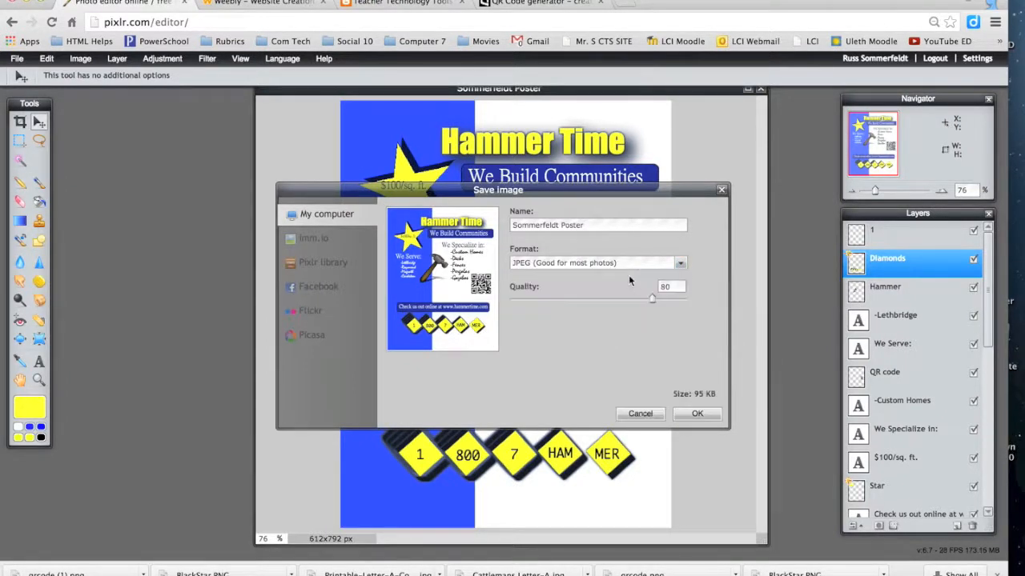
pyautogui.moveTo(652, 300); pyautogui.dragTo(720, 301)
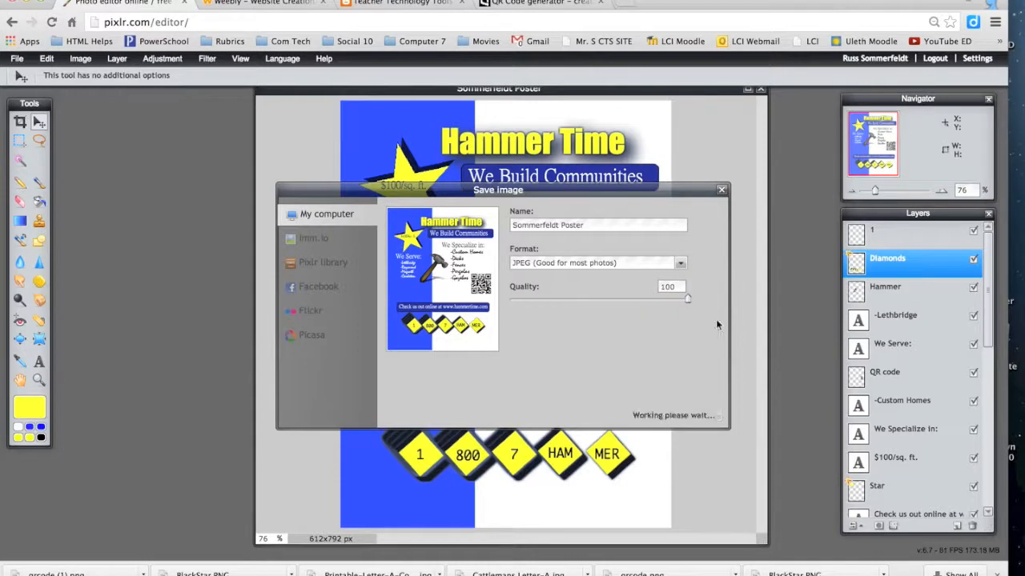
pyautogui.click(698, 414)
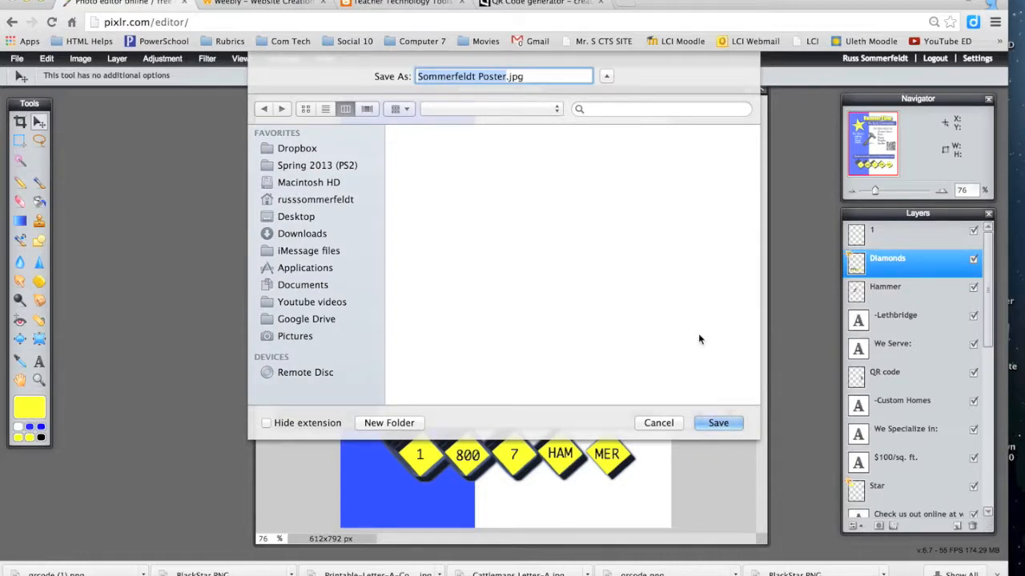
pyautogui.click(711, 424)
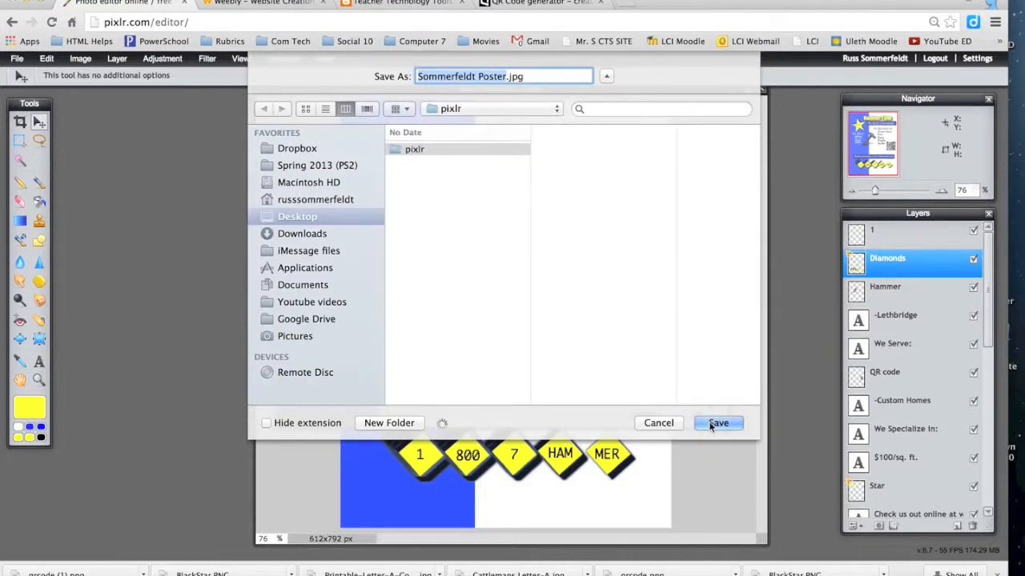
pyautogui.click(712, 424)
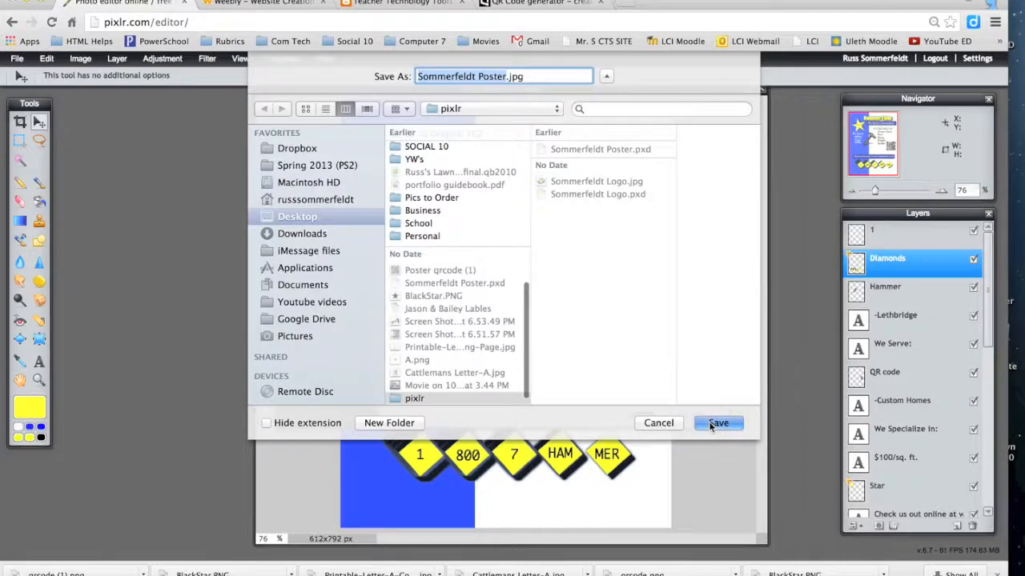